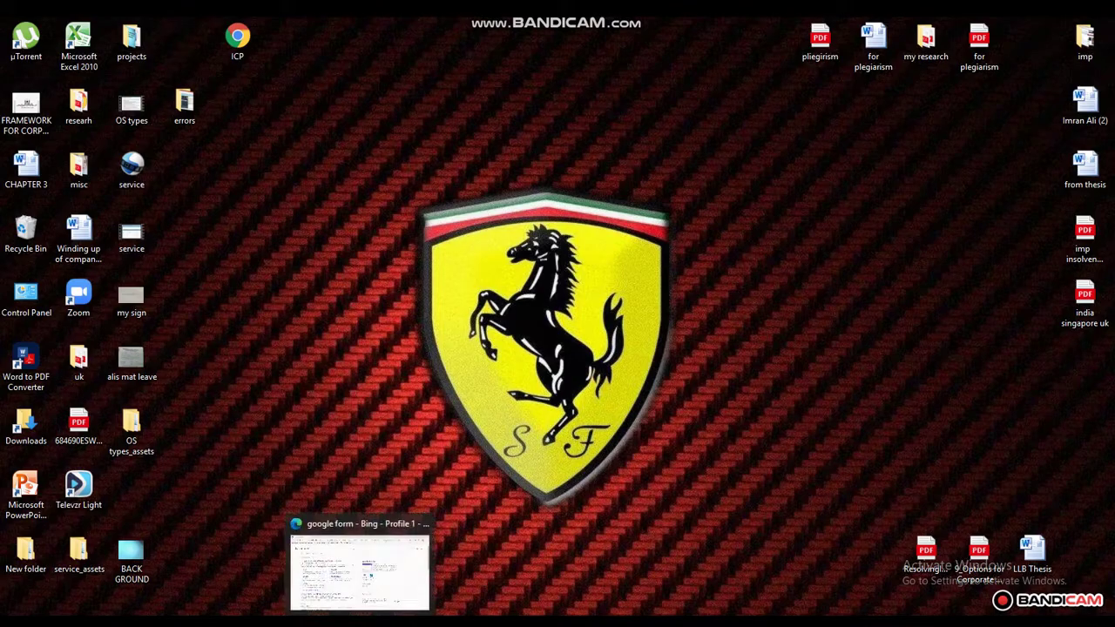
Switch to the browser, open Google Forms for personal use from the google form search results, and create a blank form
click(360, 566)
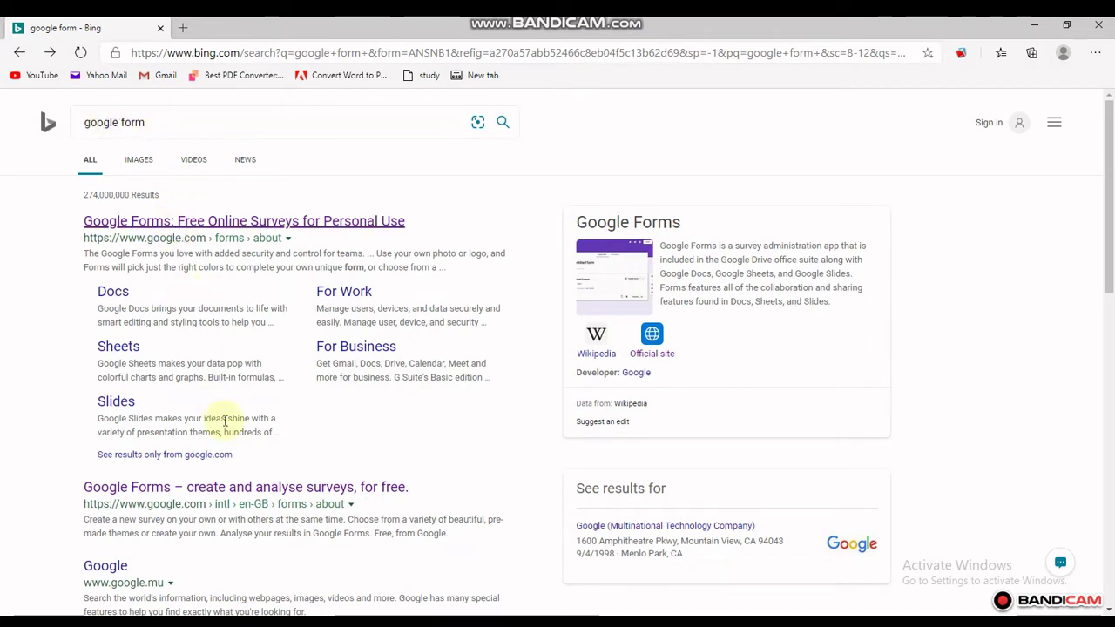
click(223, 490)
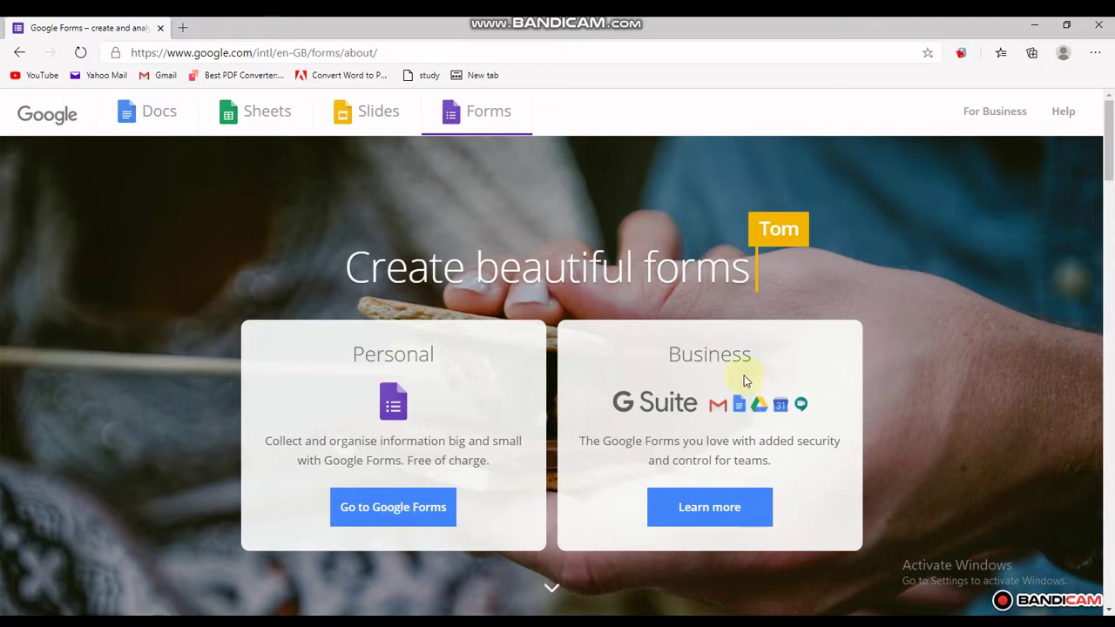
click(383, 511)
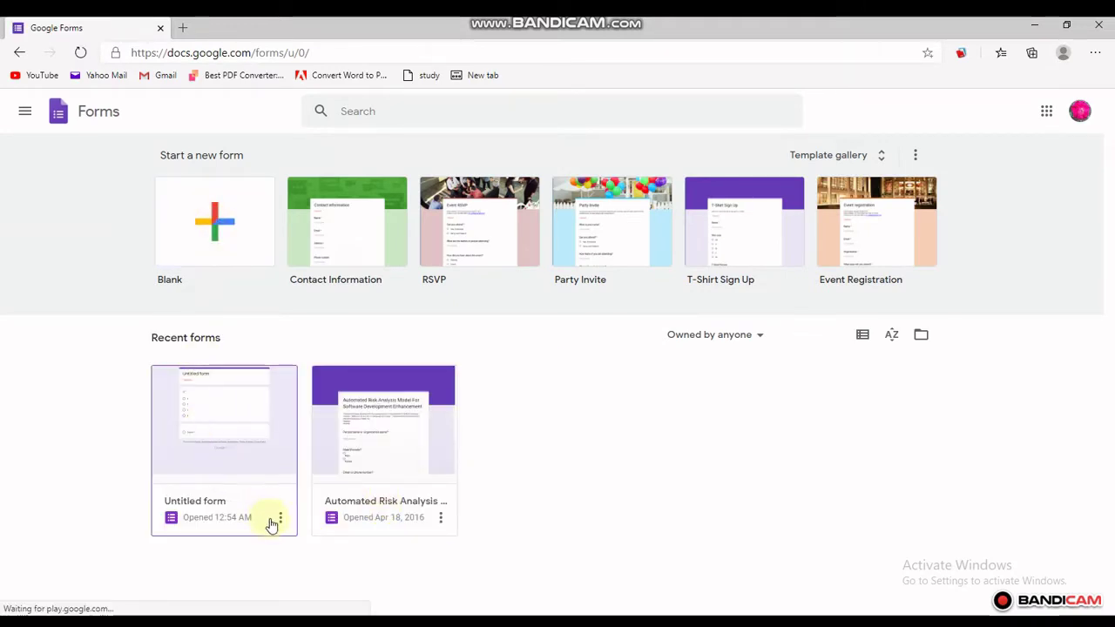
click(215, 229)
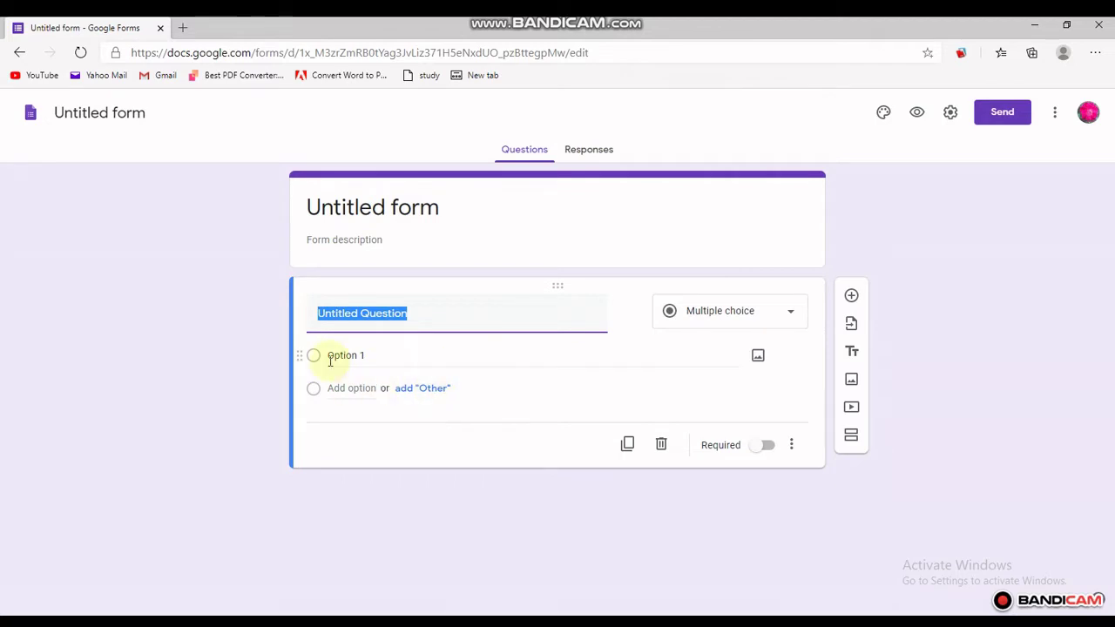
click(790, 315)
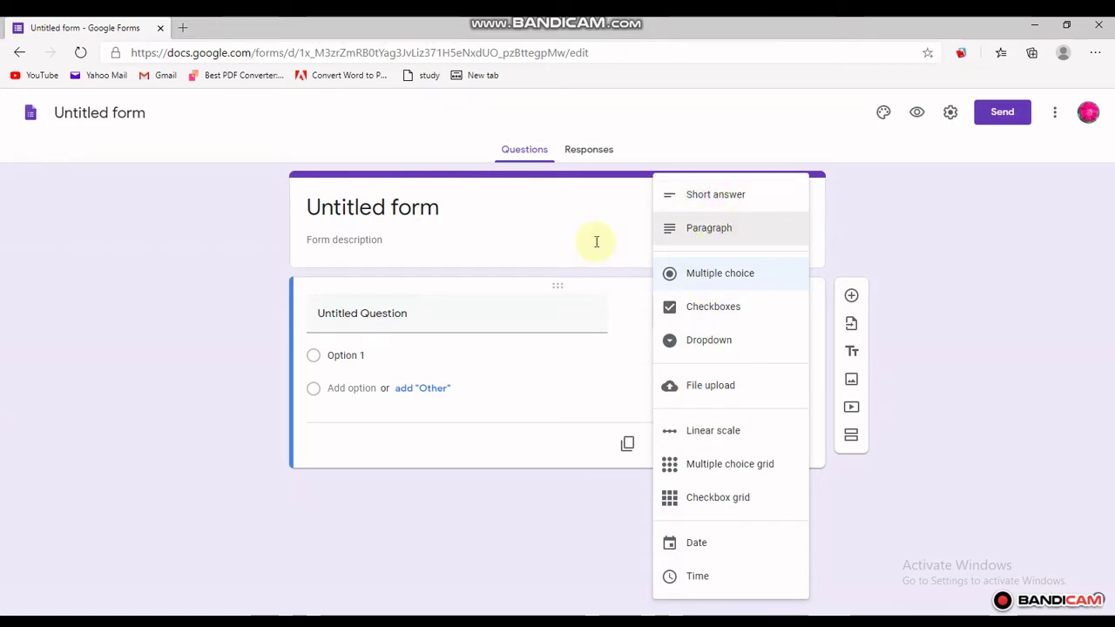
click(900, 217)
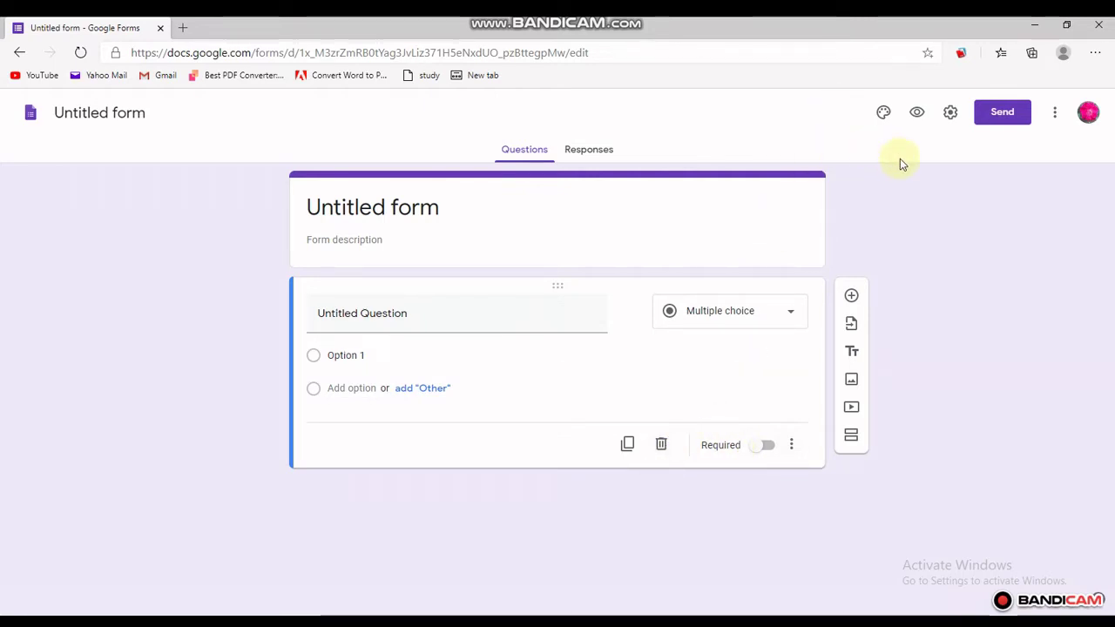
Make the form a quiz in its settings and save the change
click(952, 116)
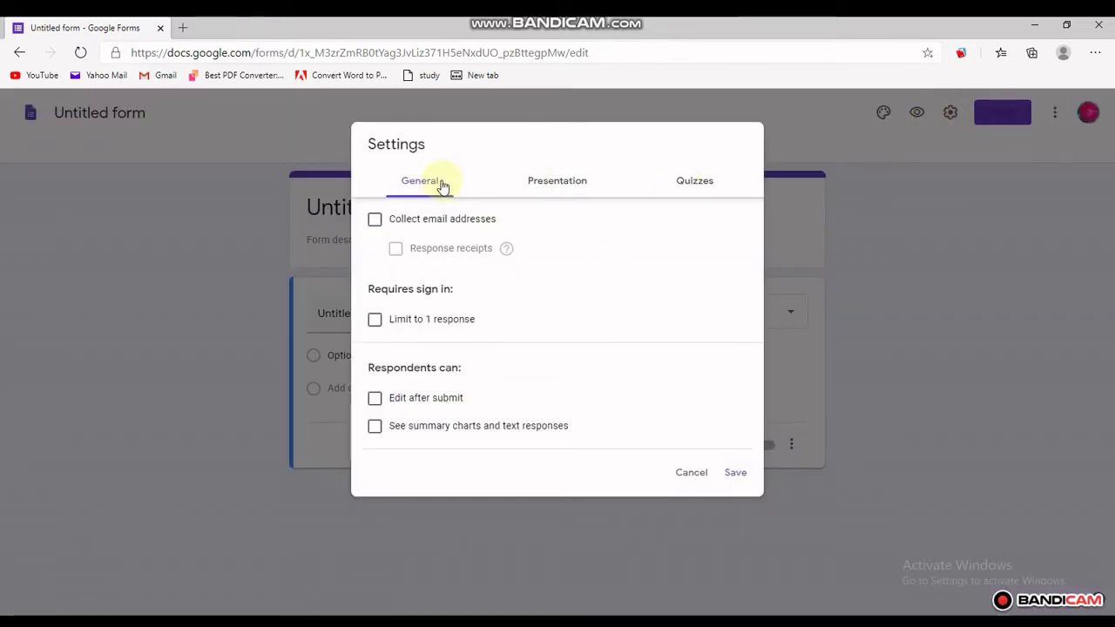
click(701, 184)
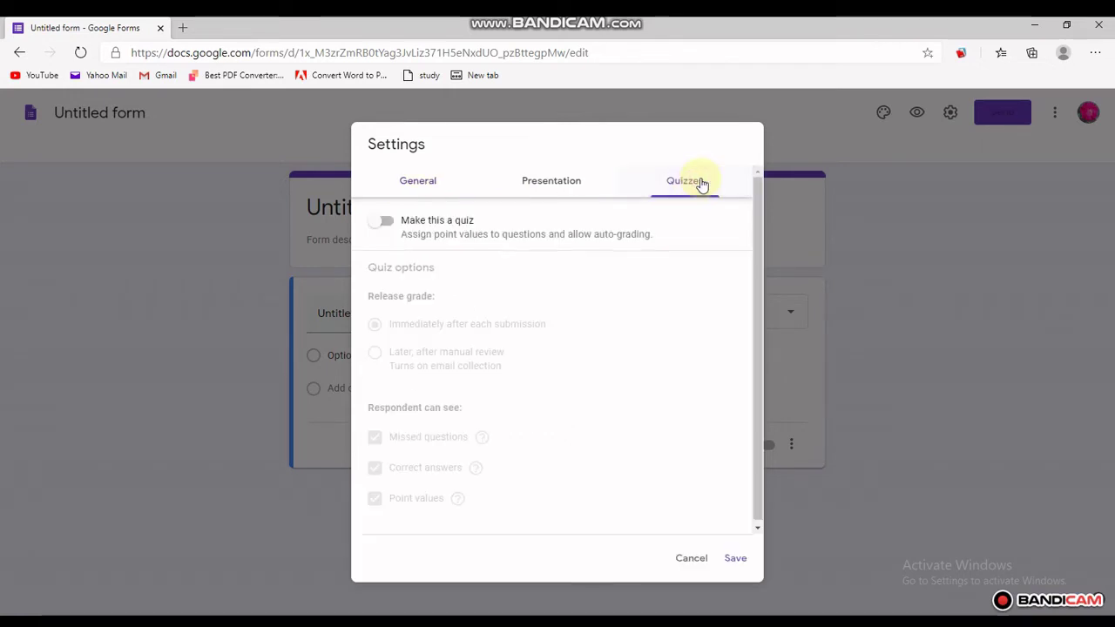
click(387, 221)
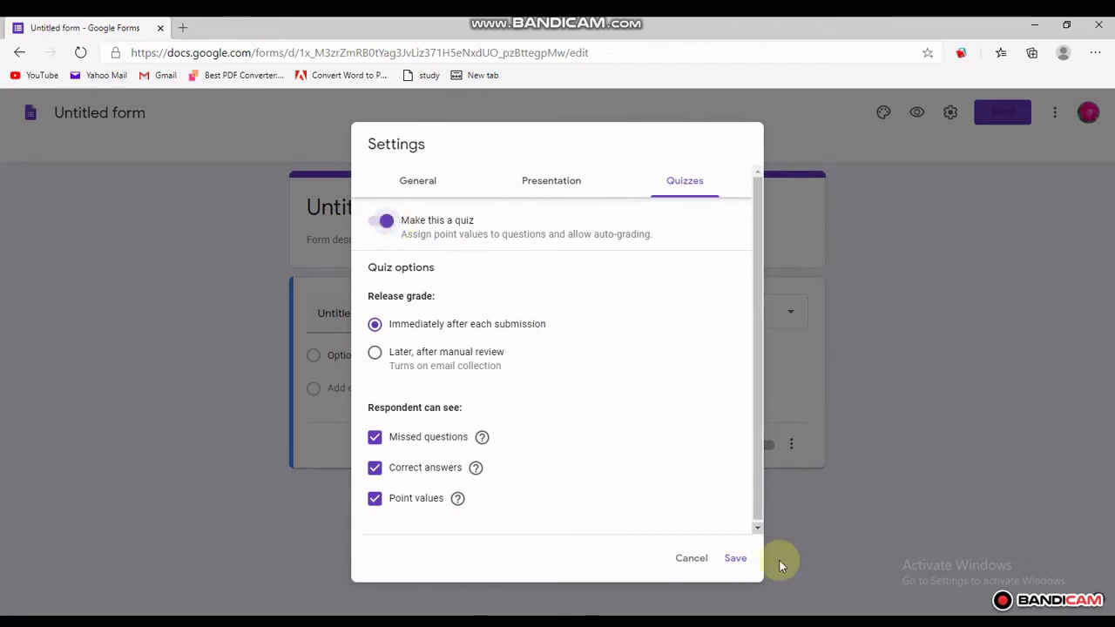
click(736, 560)
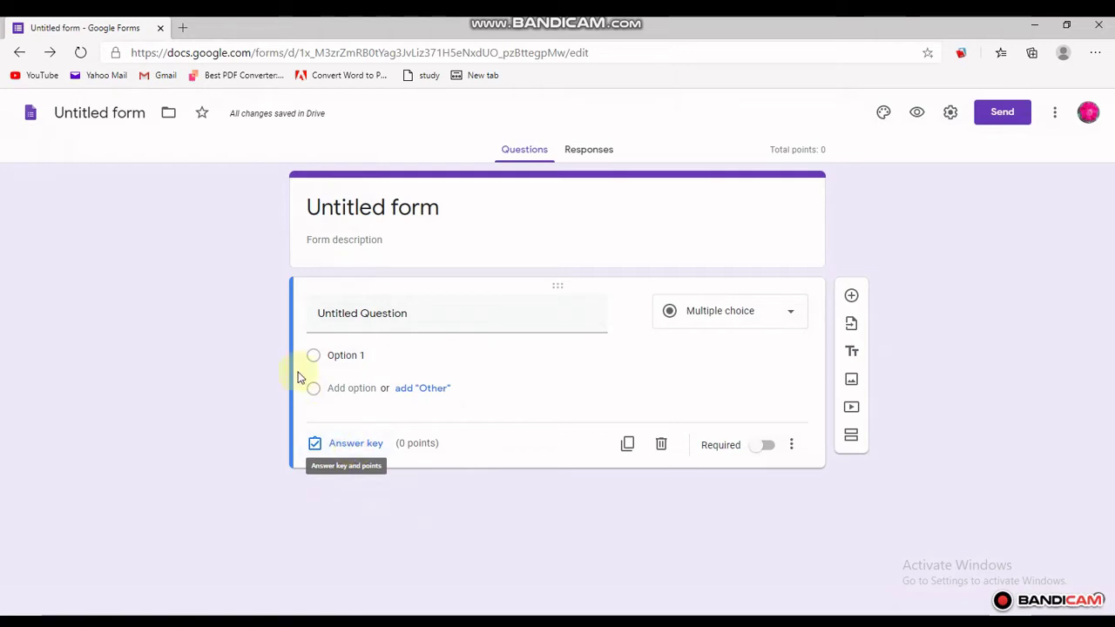
Title the form "GGDCSR" and enter "4th Year" as its description
click(353, 209)
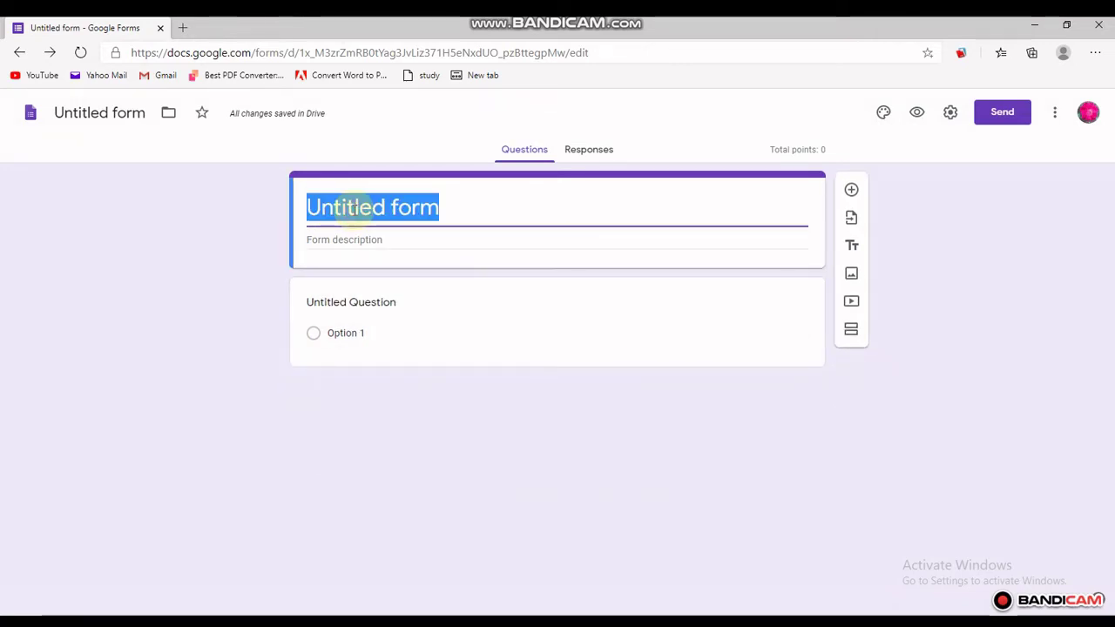
text(GGD)
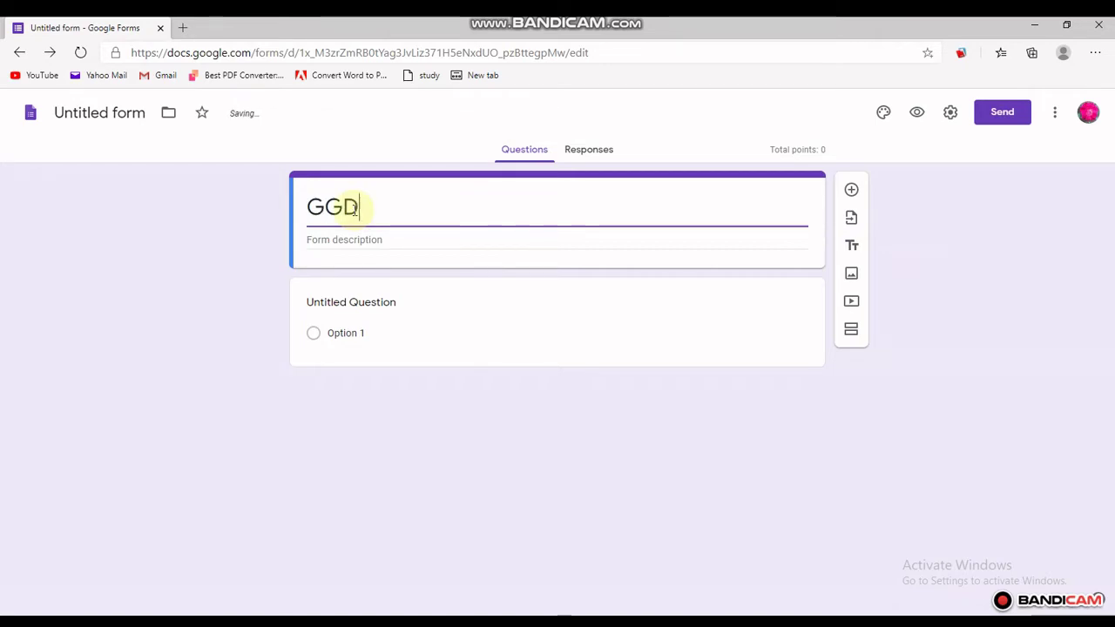
text(CSR)
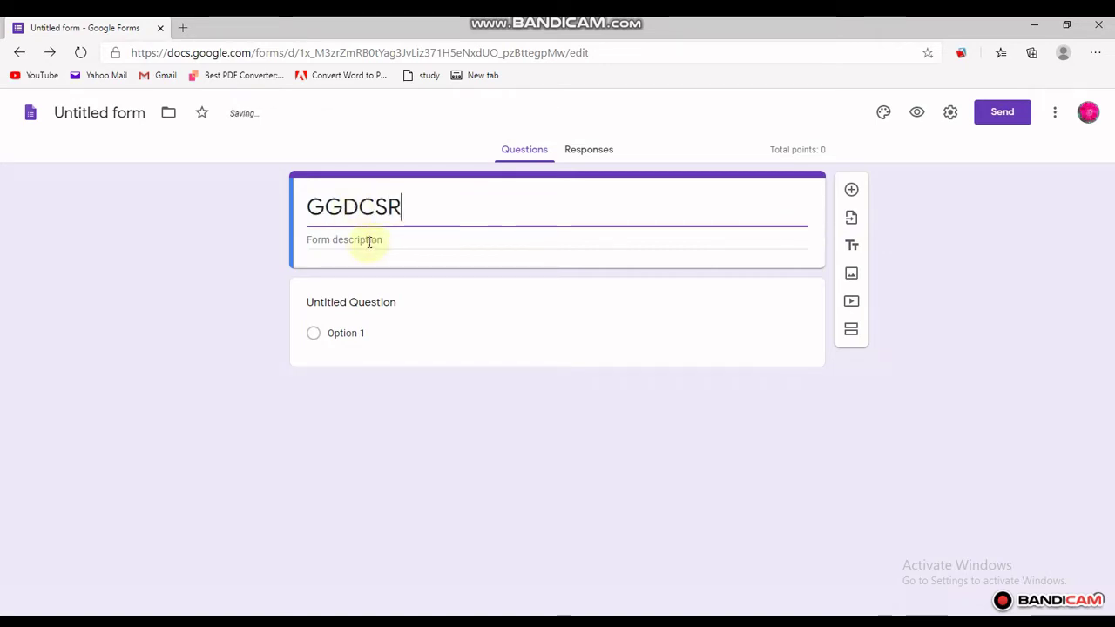
click(368, 242)
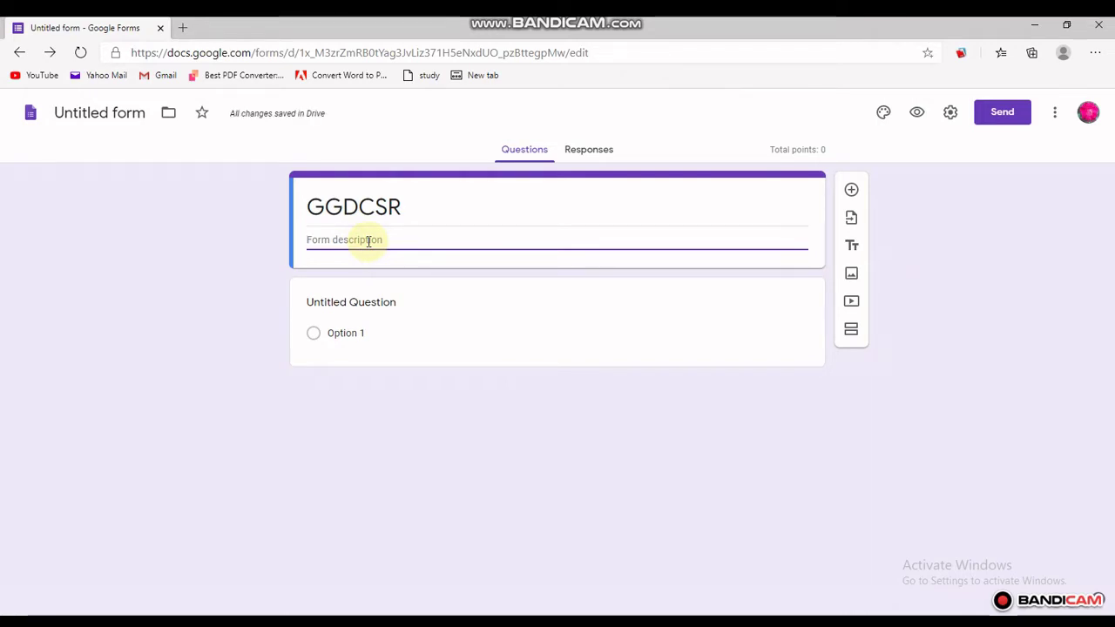
text(4th Year)
Enter "Q:1 I....... going to college." as the text of the first question
click(506, 307)
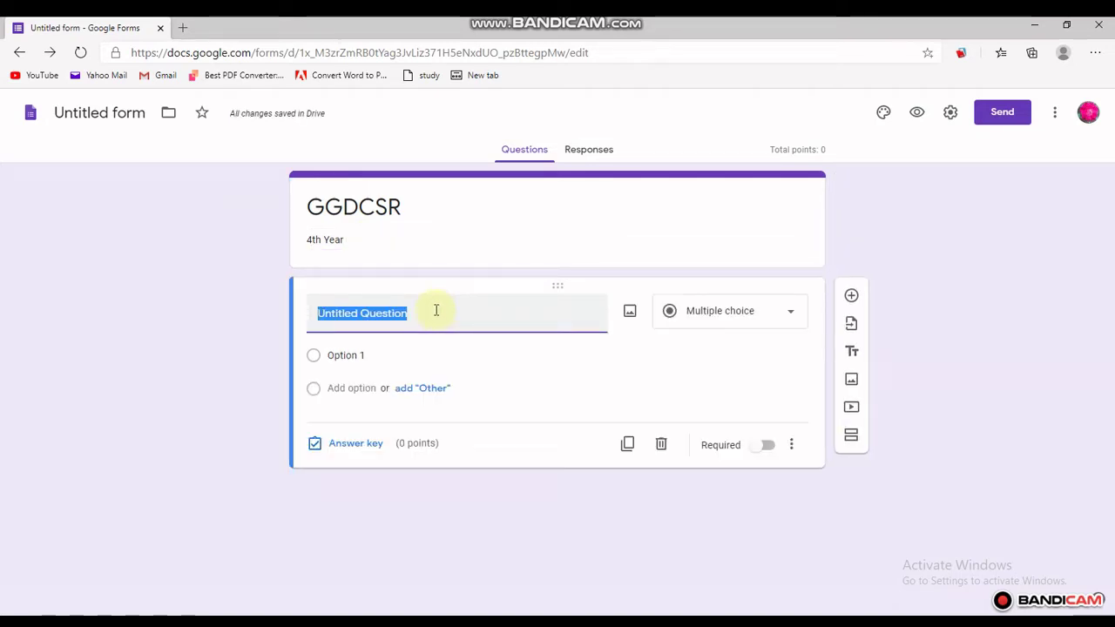
text(Q:1 I)
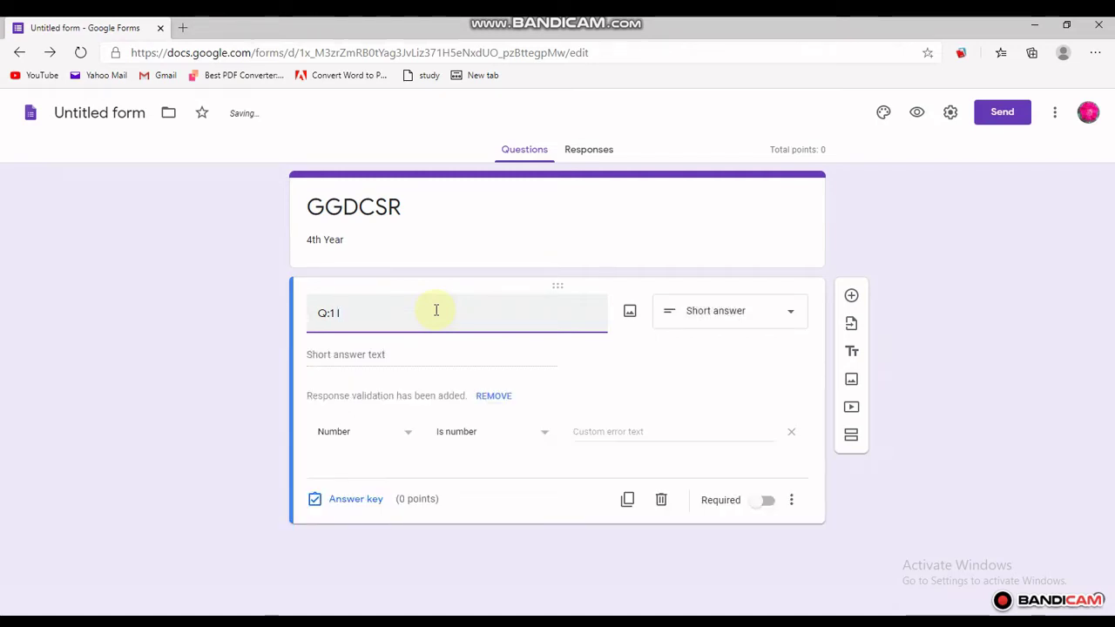
text(.... g)
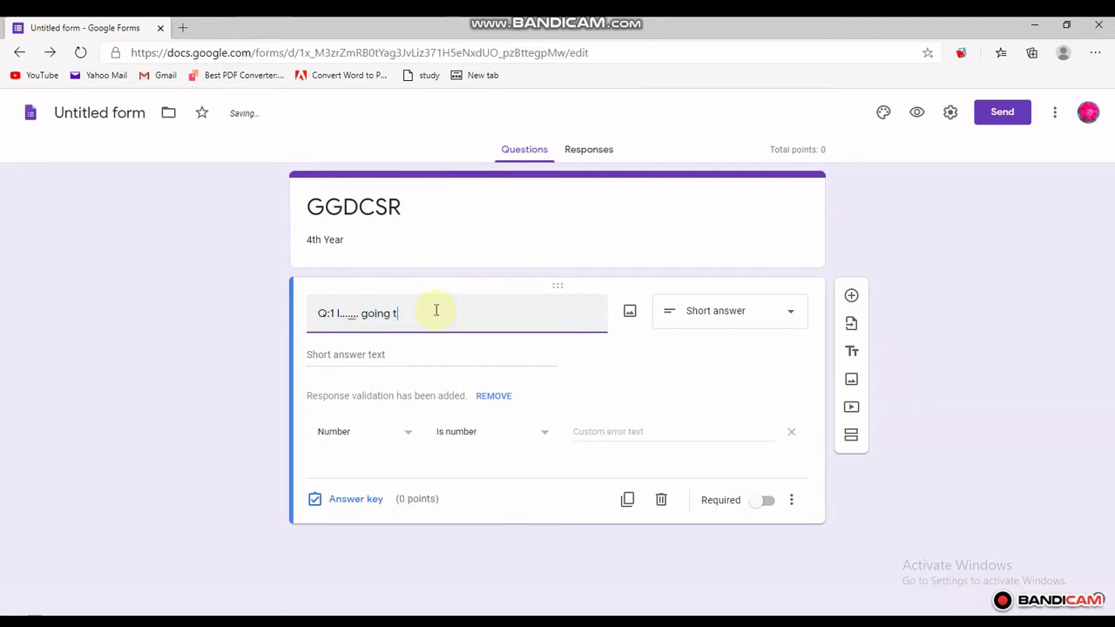
text(oing to c)
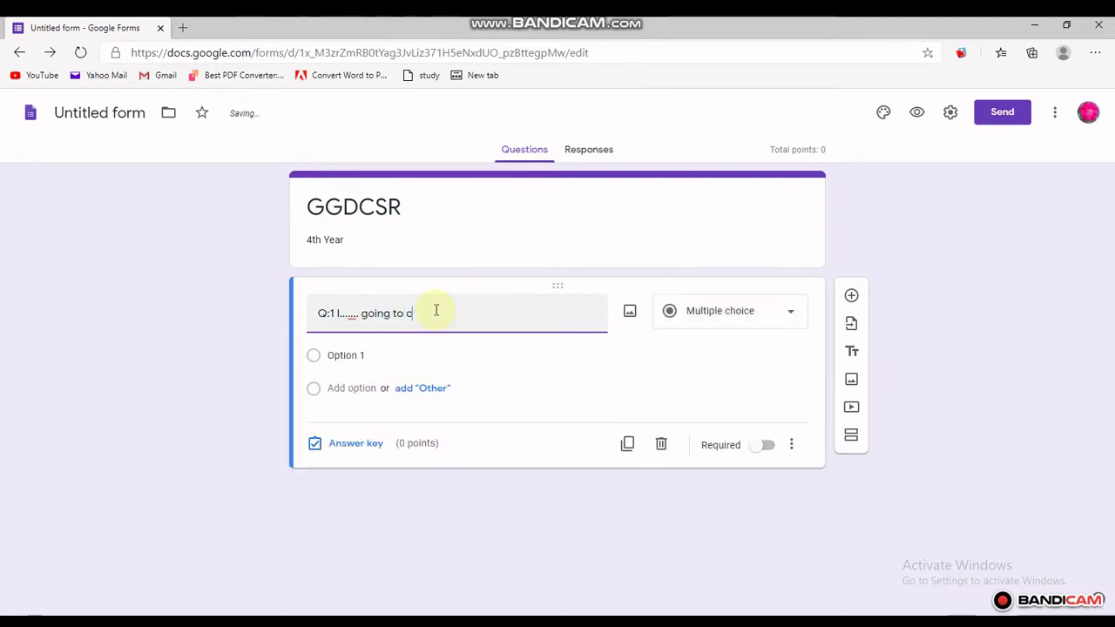
text(ollege.)
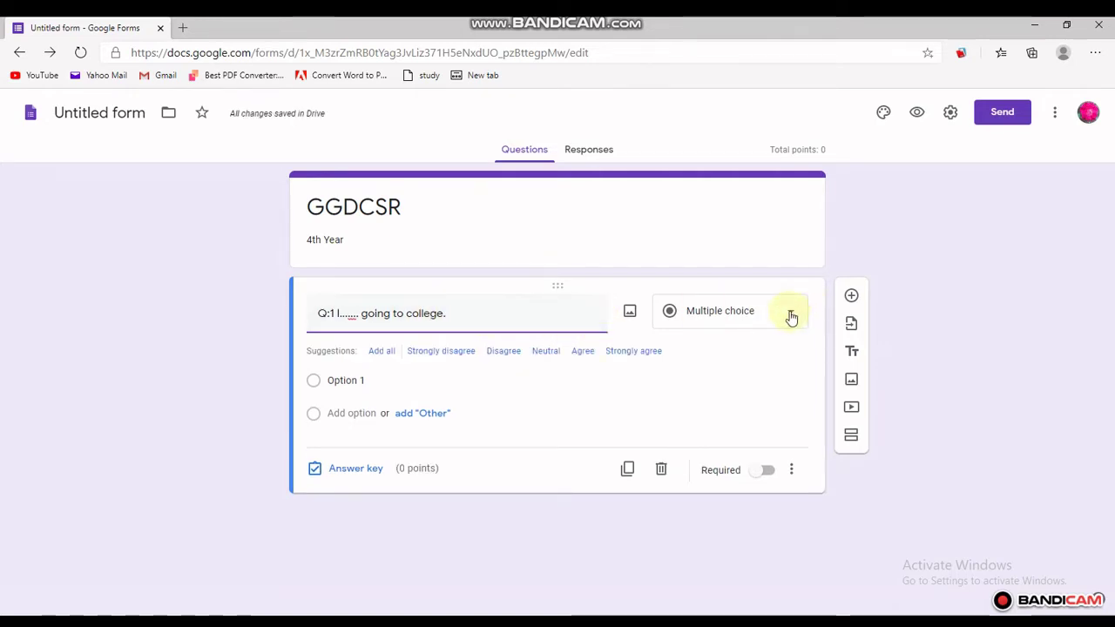
Give the first question three answer options: "are", "am" and "is"
click(315, 389)
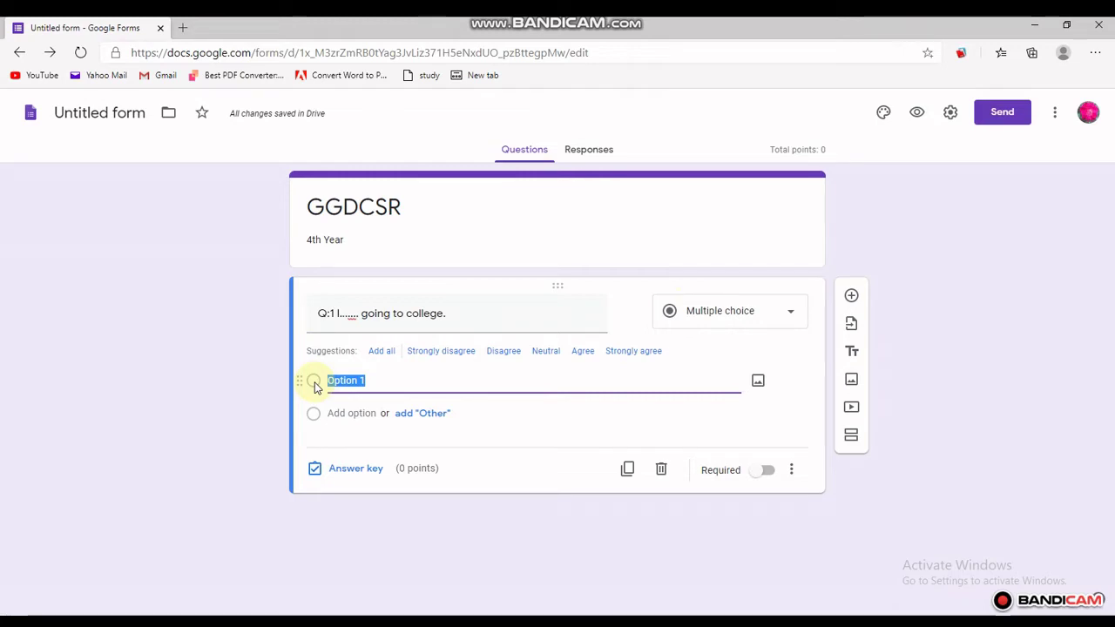
text(are)
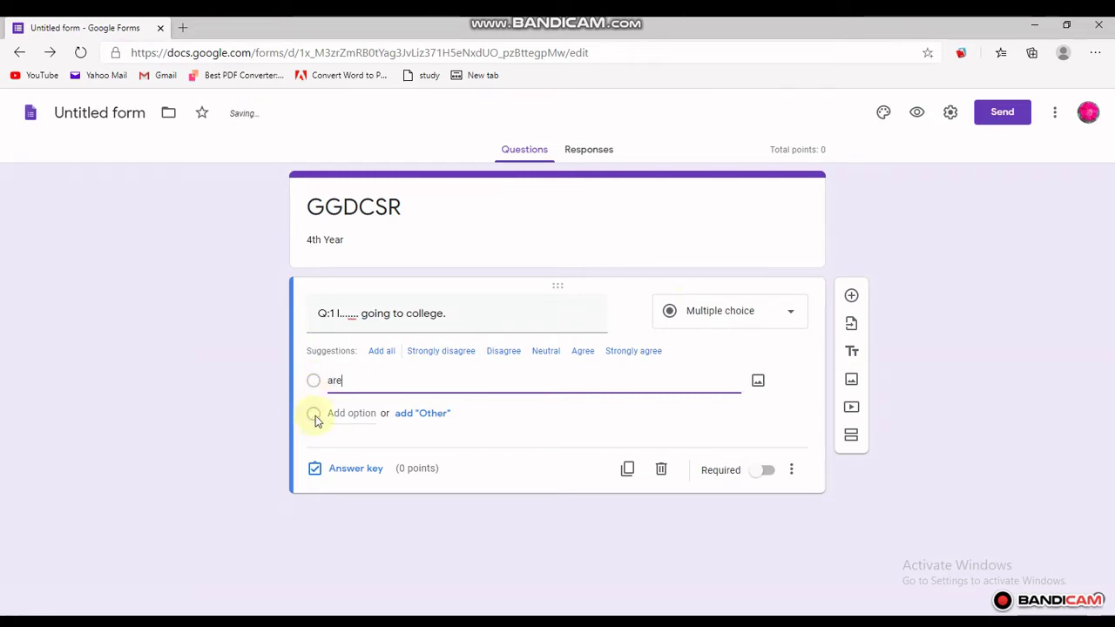
click(354, 412)
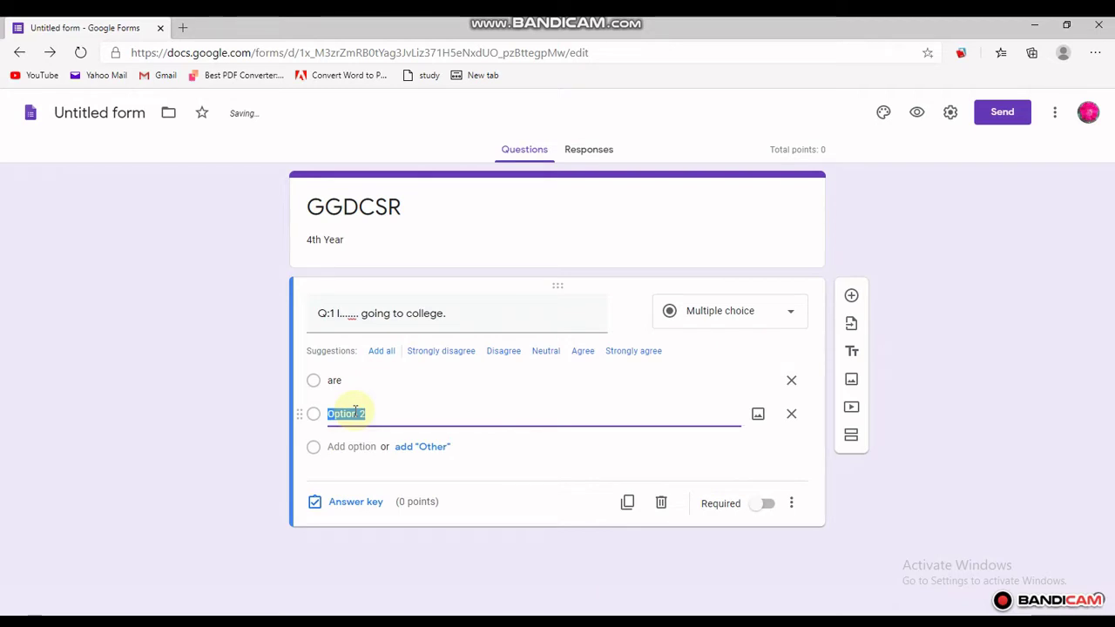
text(am)
click(348, 448)
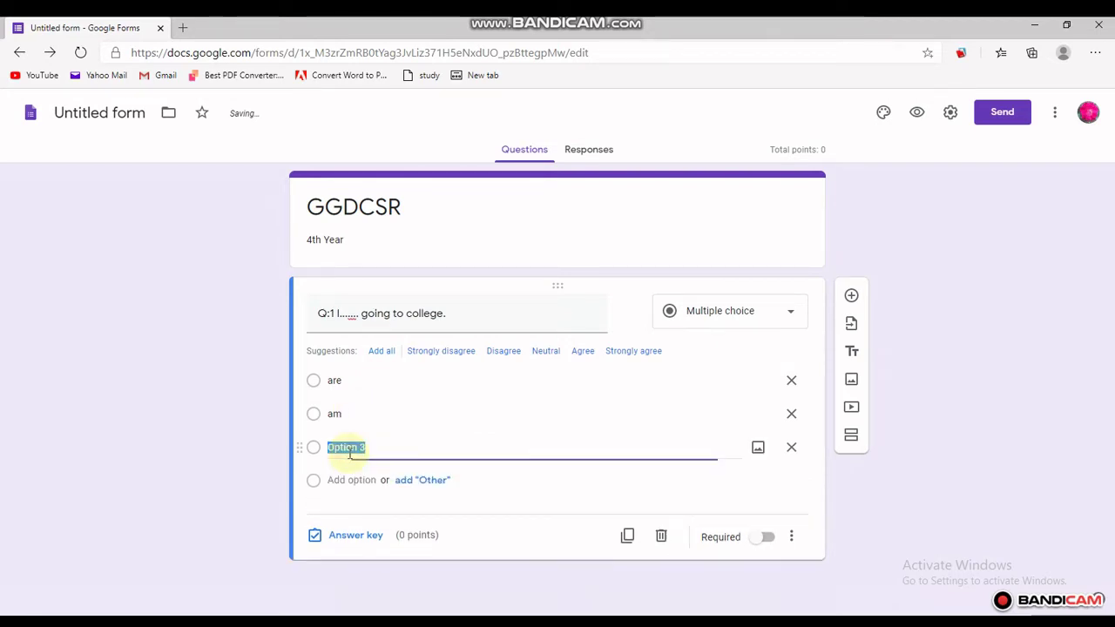
text(is)
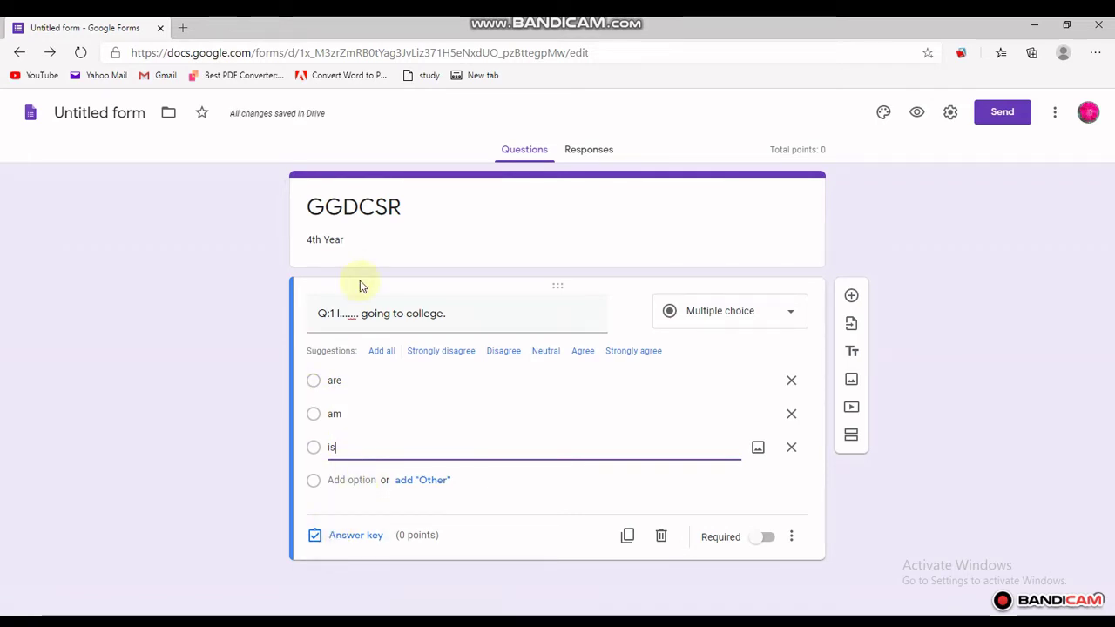
Set the first question's answer key to "am" as the correct answer, worth 1 point
click(314, 413)
click(316, 536)
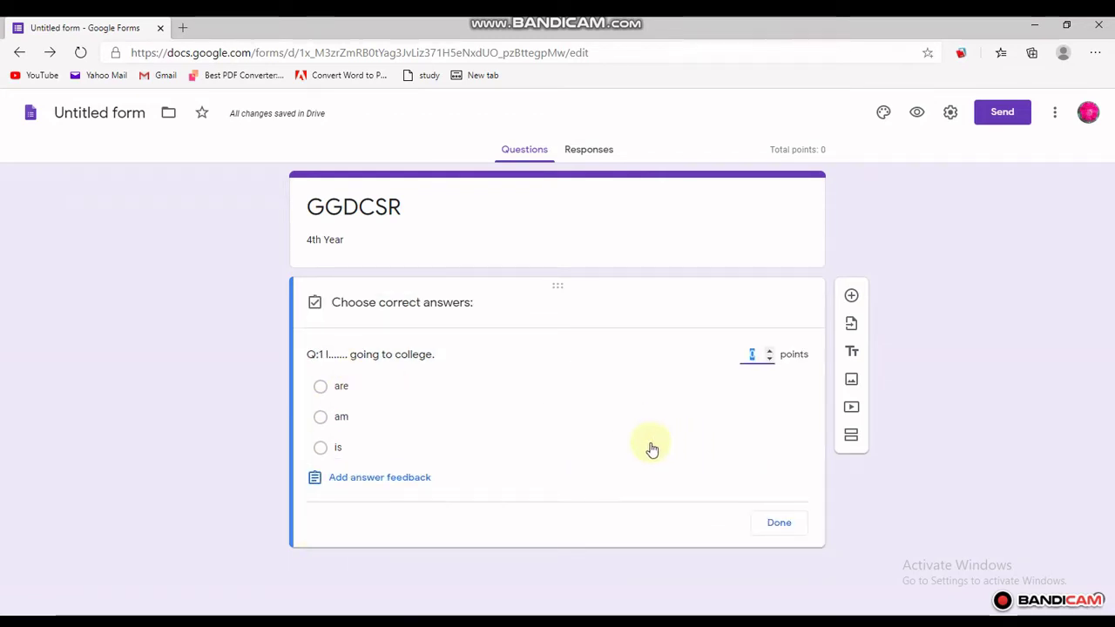
click(769, 351)
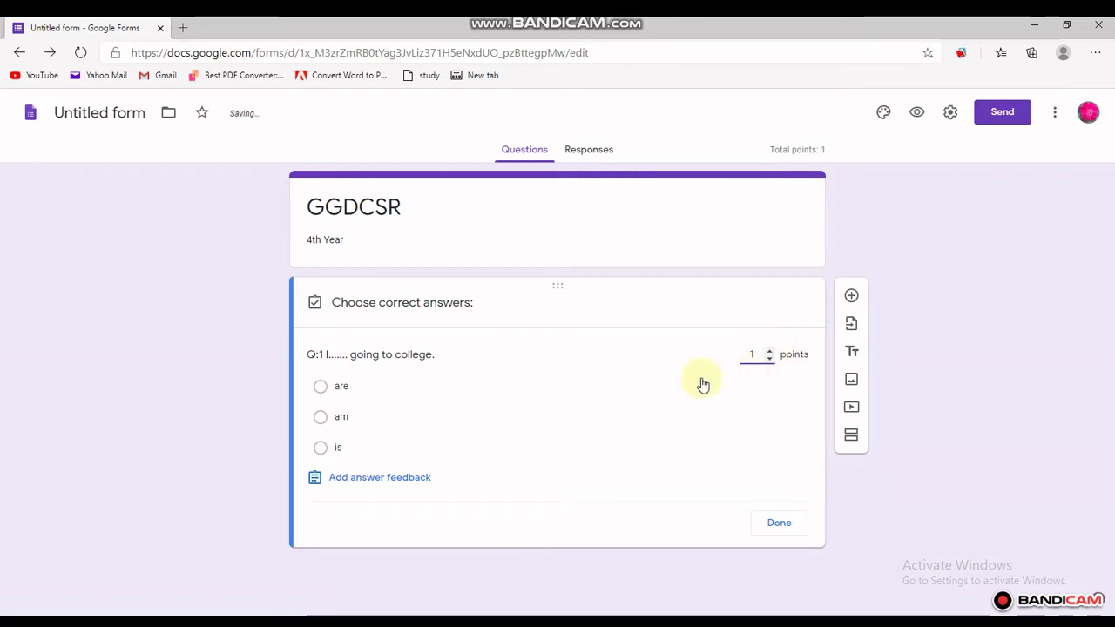
click(319, 419)
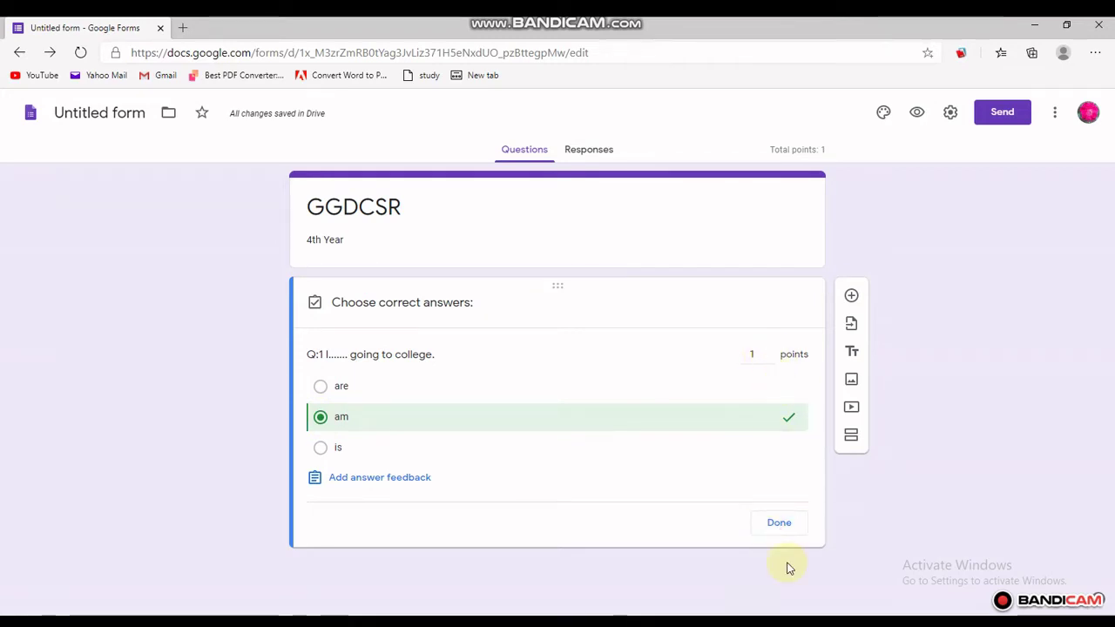
click(783, 527)
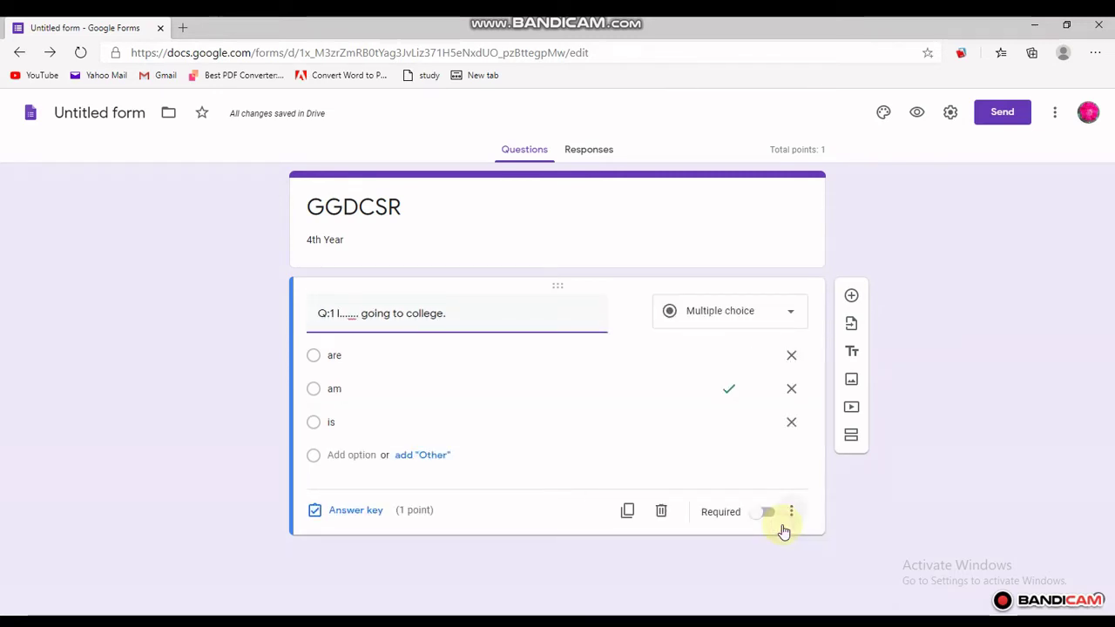
Add a second multiple-choice question with the text "Q:- i am good .... english"
click(851, 296)
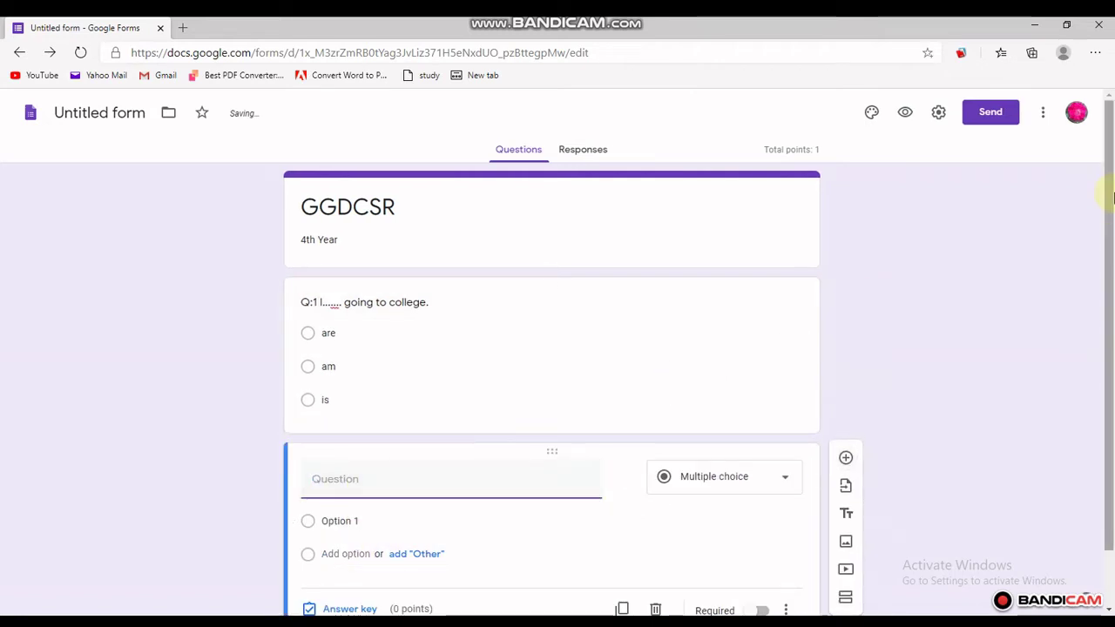
drag(1108, 209, 1106, 305)
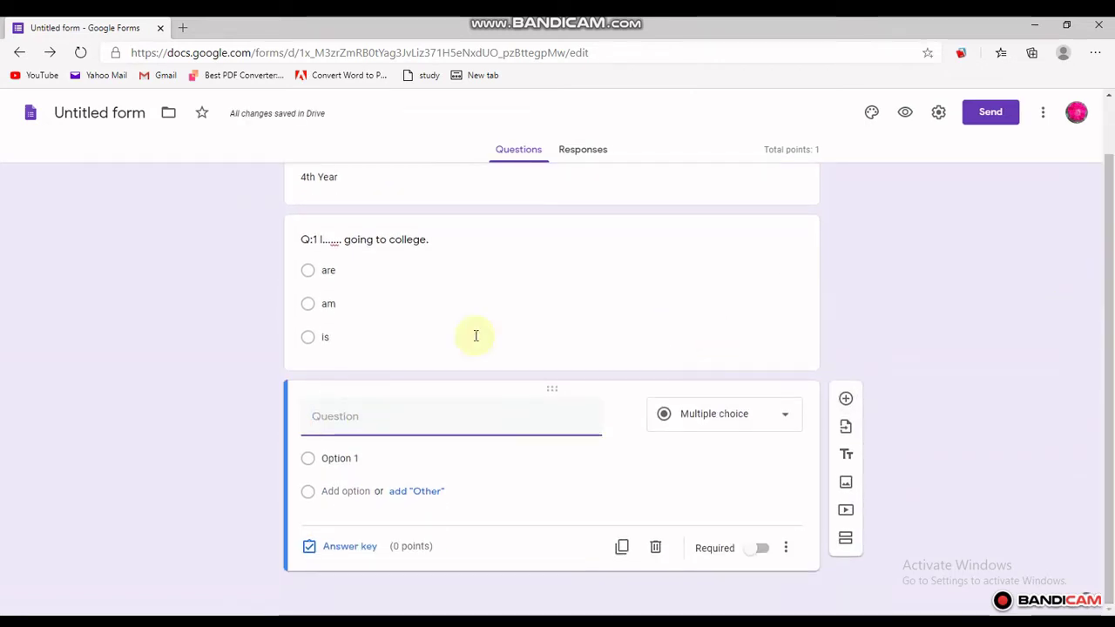
text(Q:-)
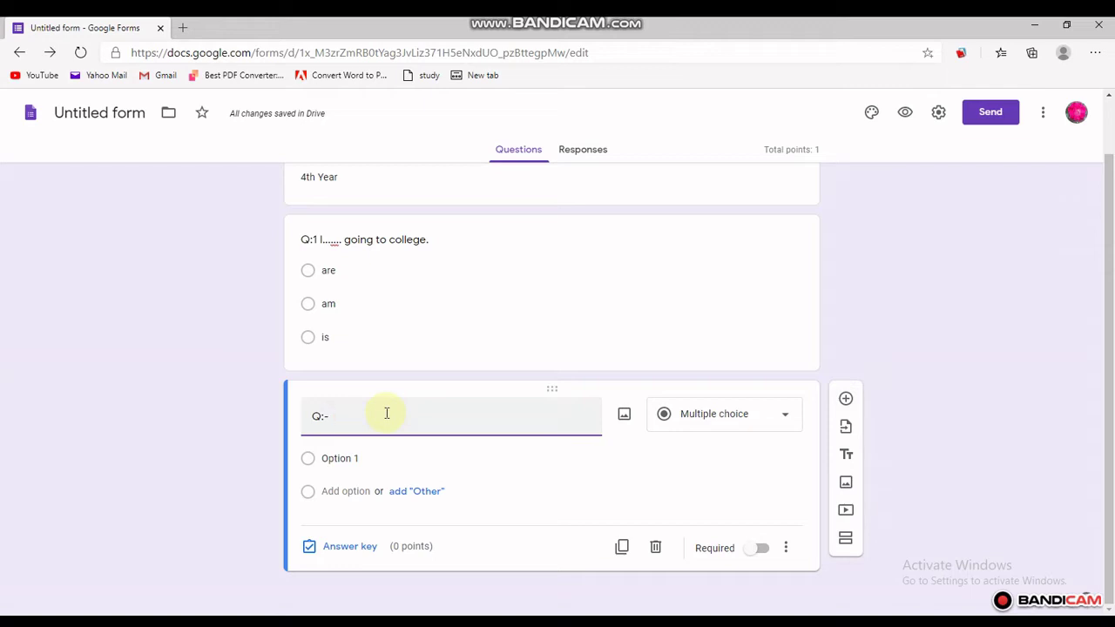
text(am)
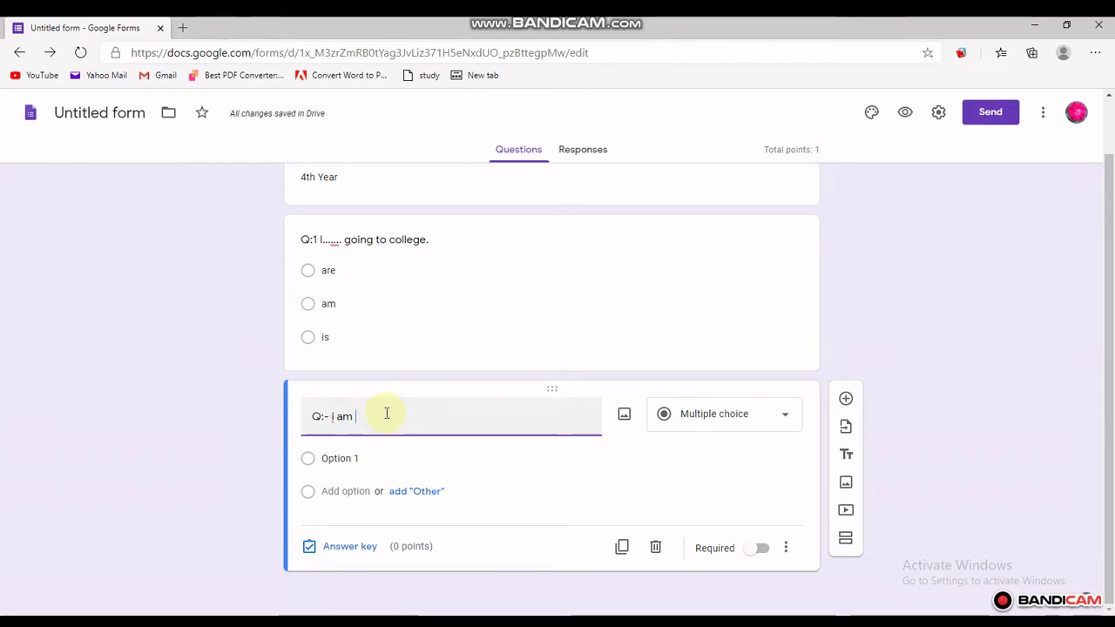
text(g)
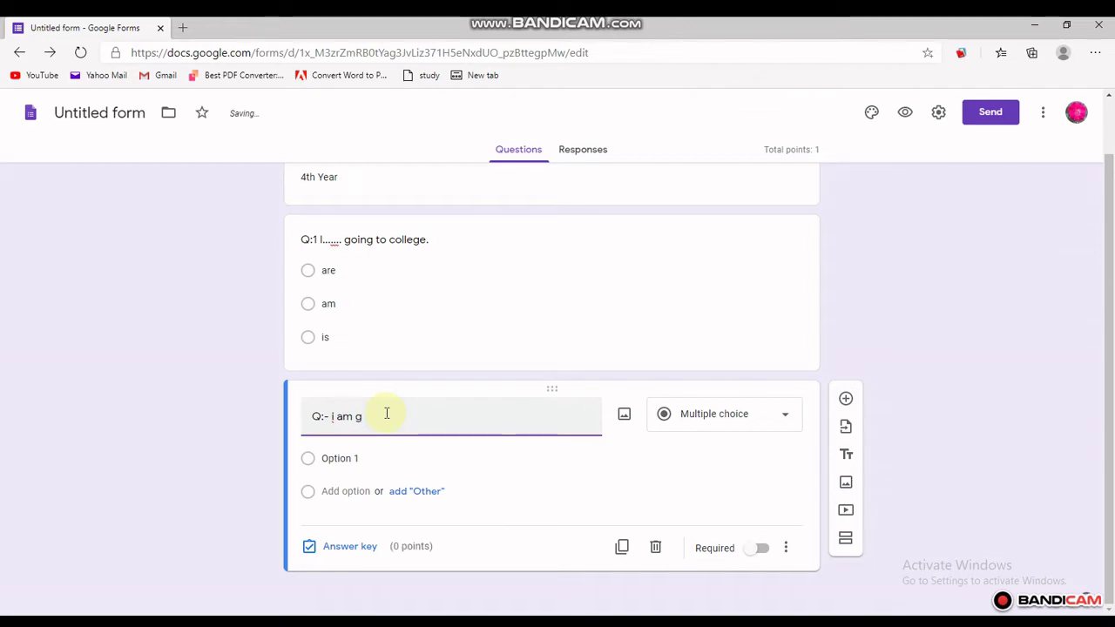
text(ood .....)
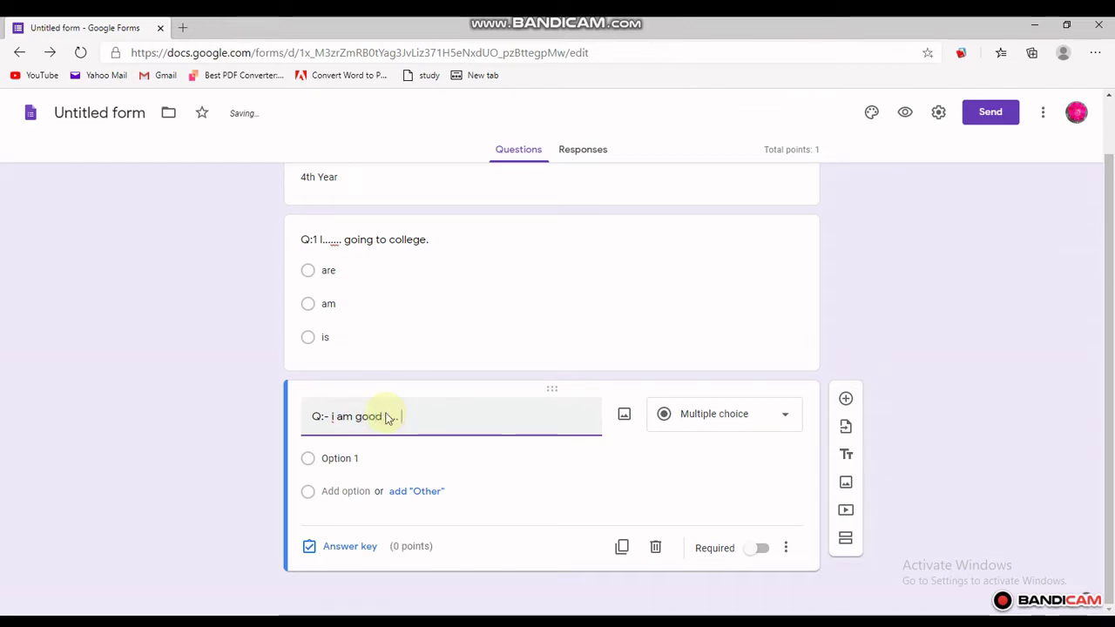
text( english)
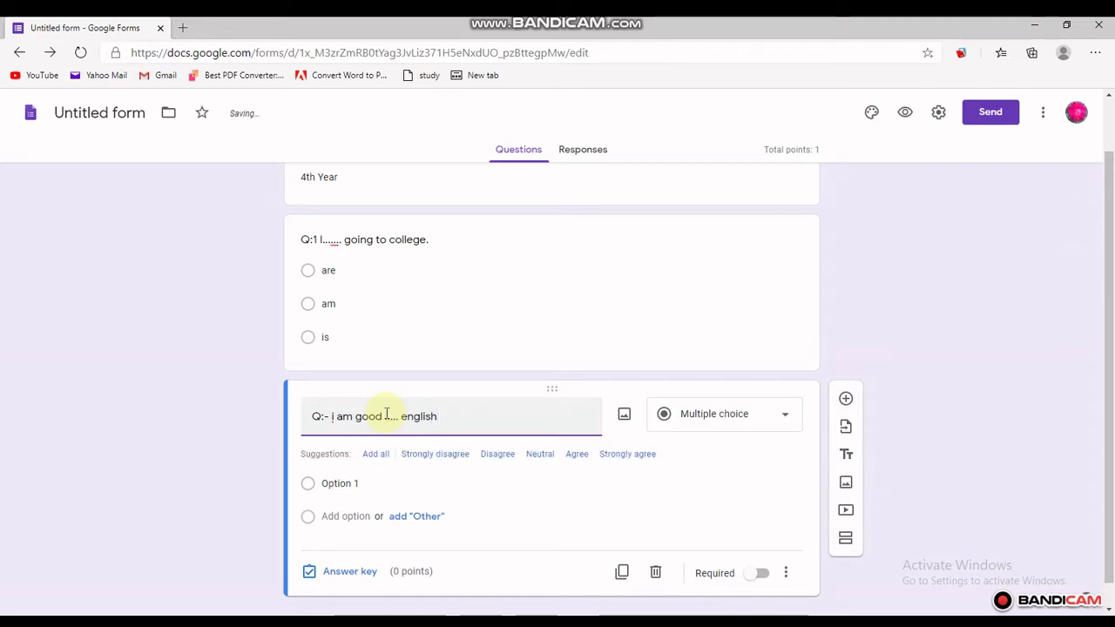
End the second question's text with a period and give it three answer options: "in", "by" and "at"
text(.)
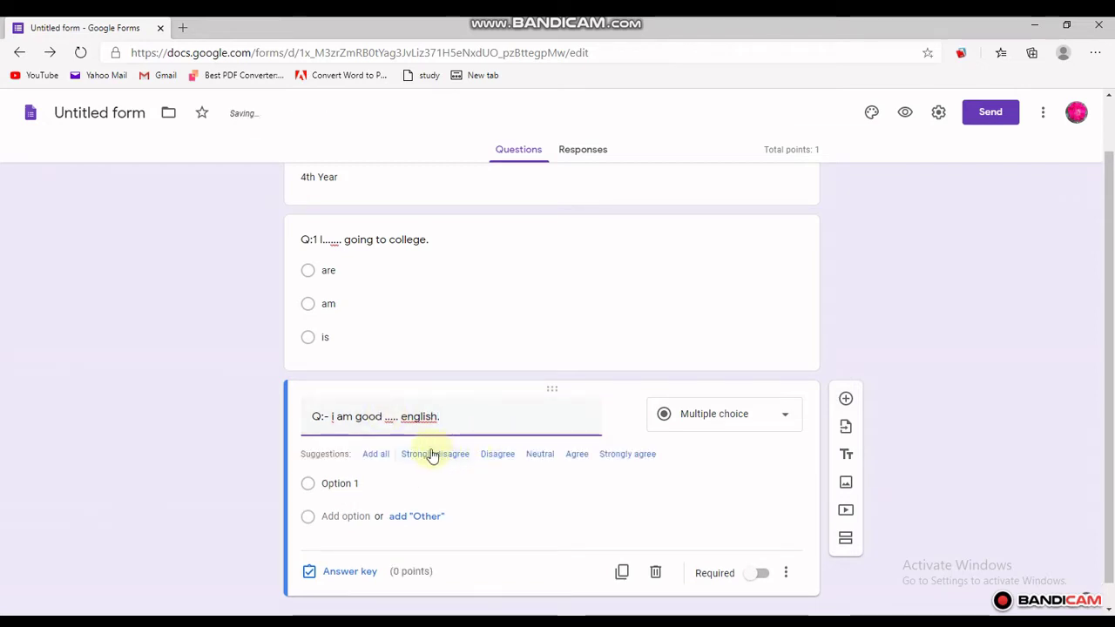
click(309, 486)
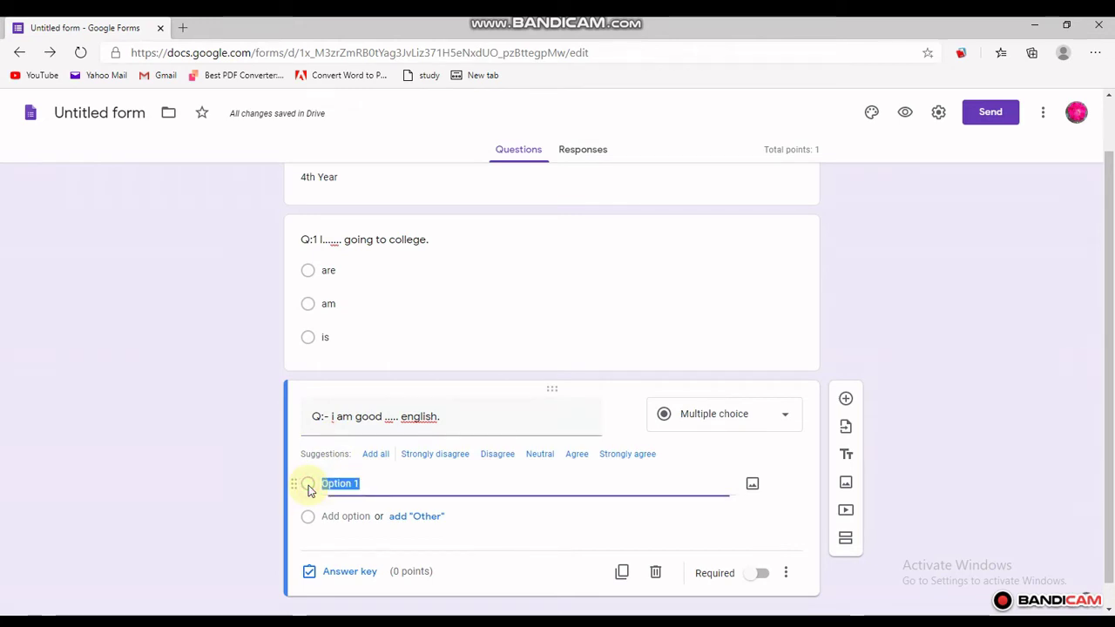
text(is)
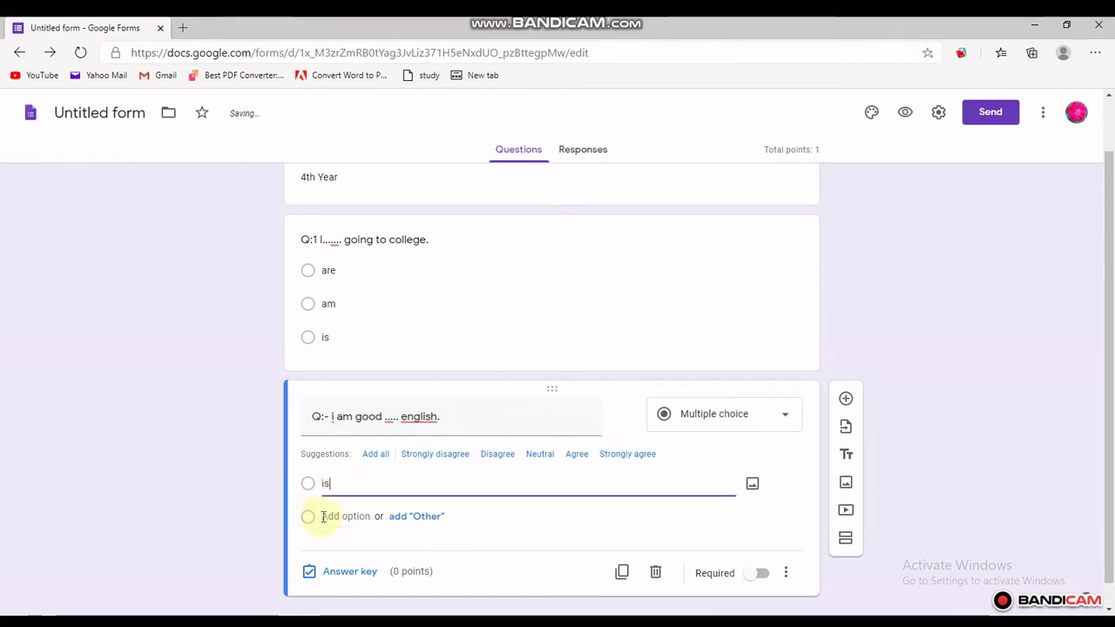
click(311, 517)
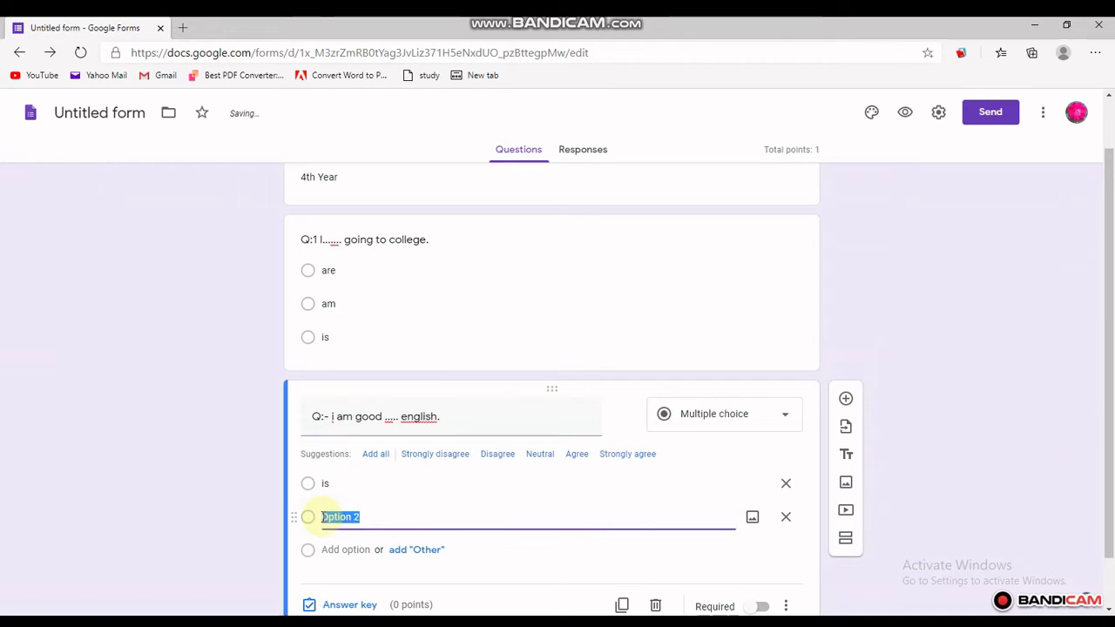
text(by)
click(335, 549)
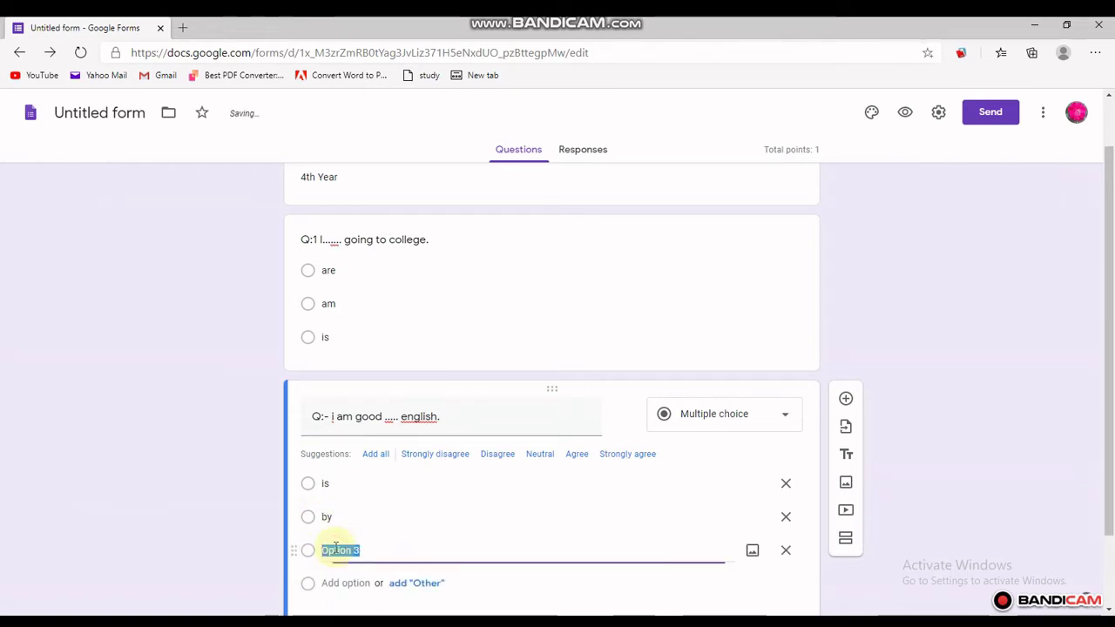
text(at)
double_click(348, 484)
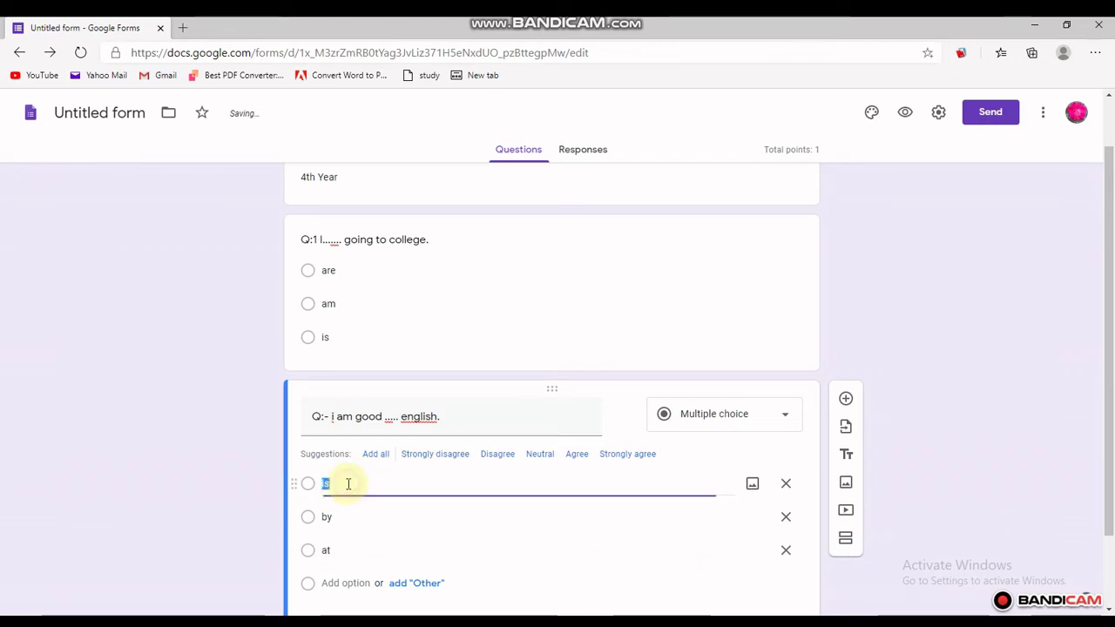
text(in)
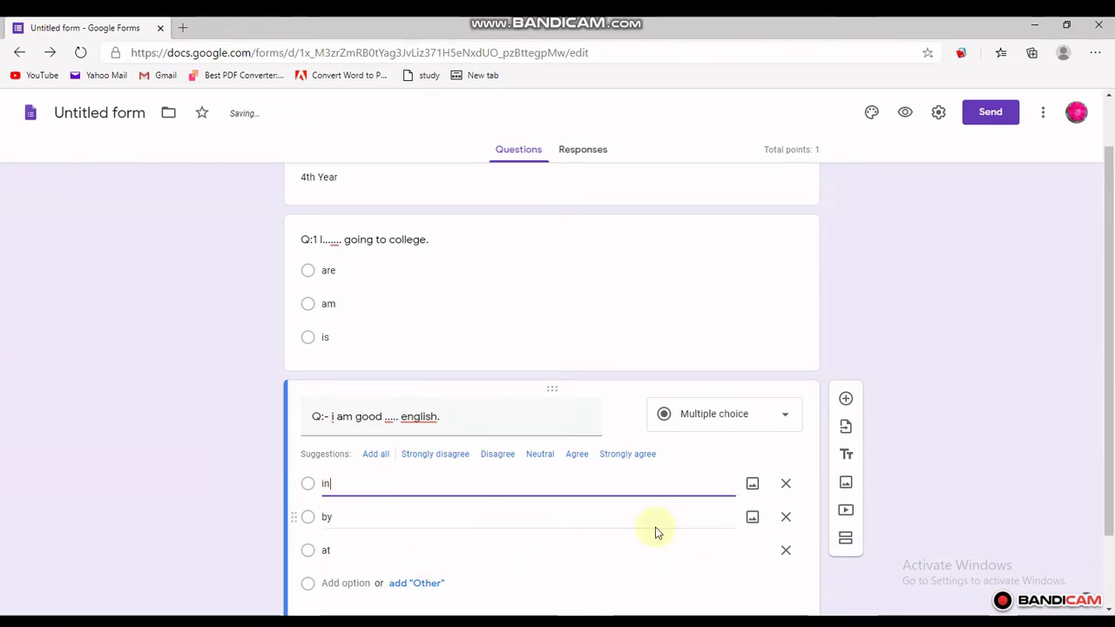
Set the second question's answer key to "at" as the correct answer, worth 1 point
drag(1110, 276, 1109, 395)
click(356, 547)
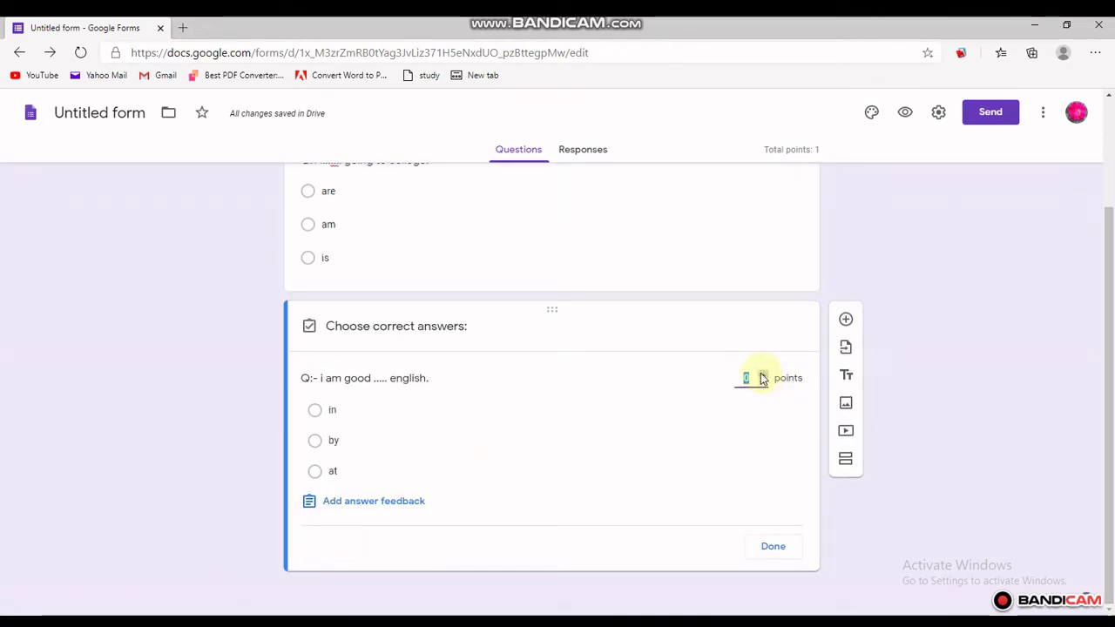
click(762, 376)
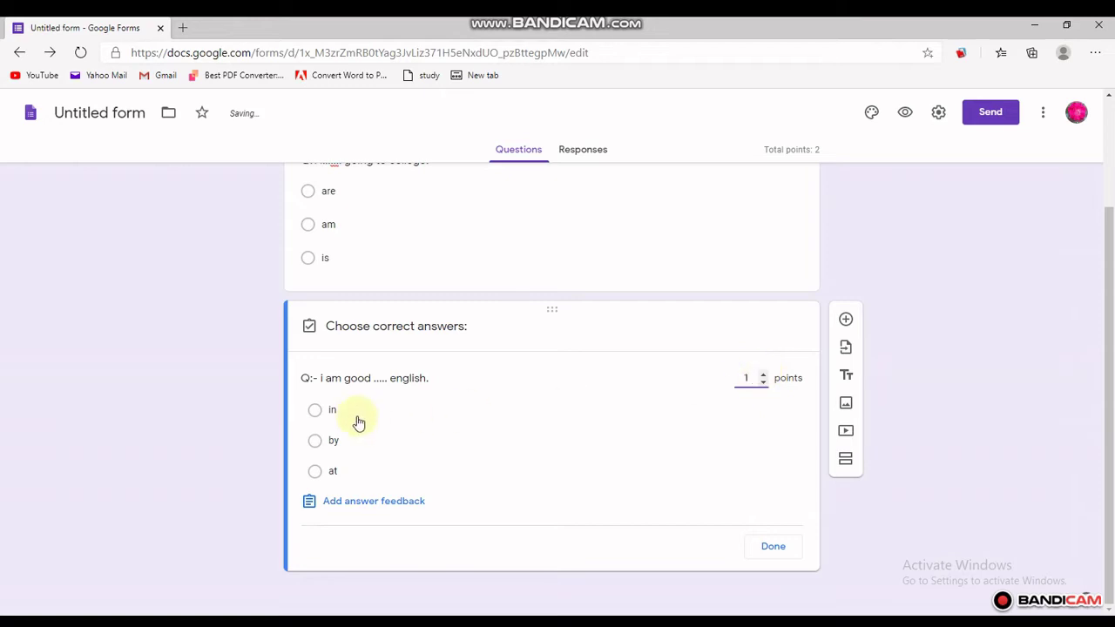
click(314, 472)
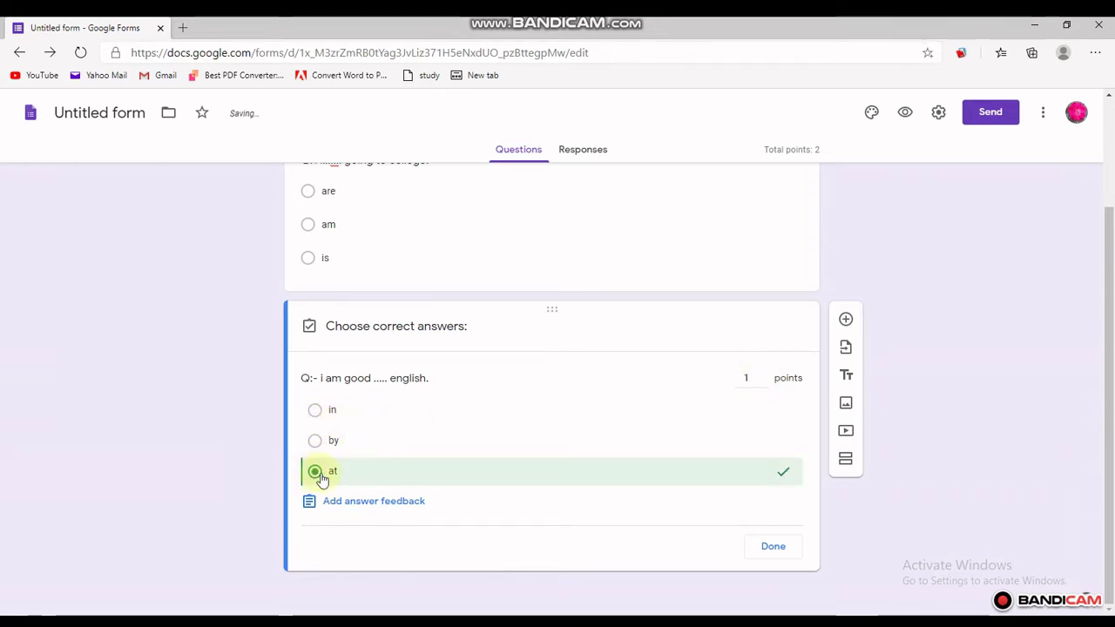
click(774, 546)
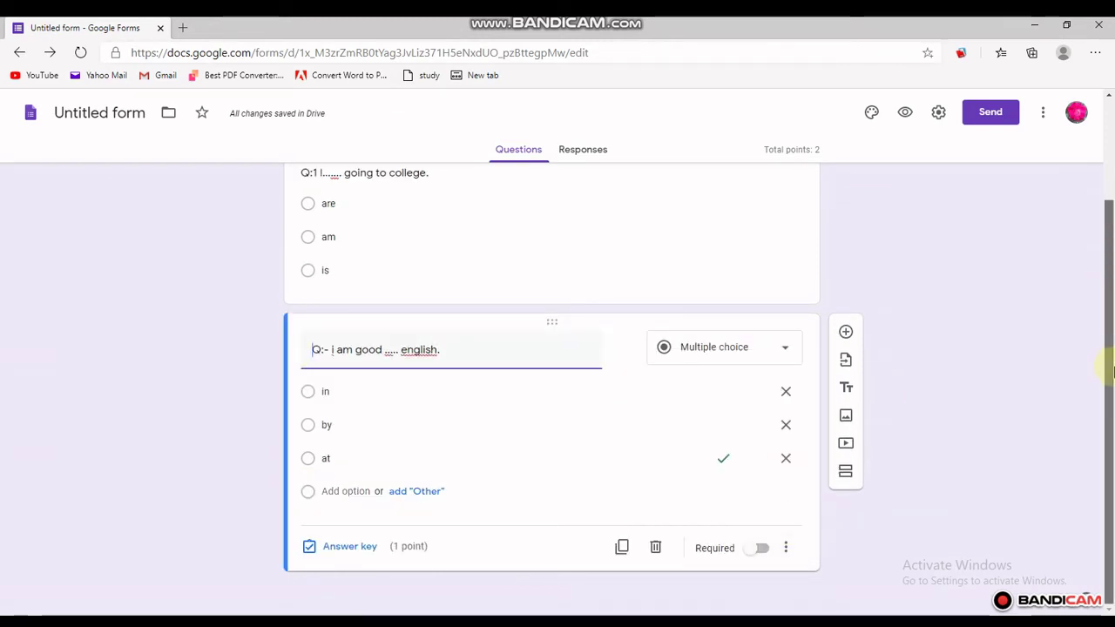
Add a third question below the second one and set its type to Short answer
drag(1111, 376, 1111, 263)
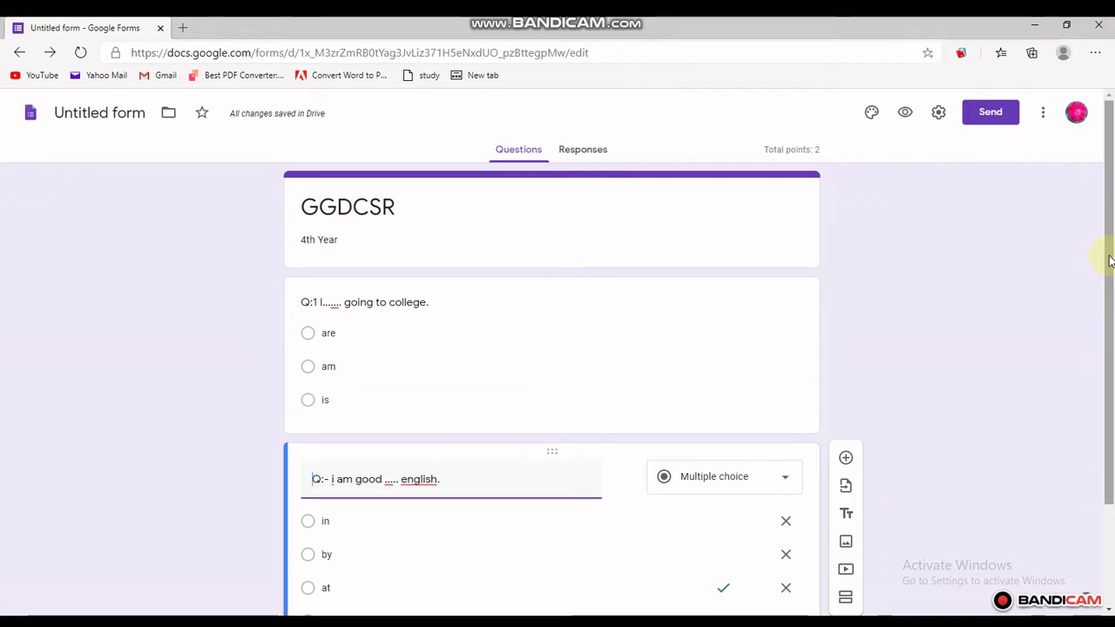
drag(1110, 259, 1112, 326)
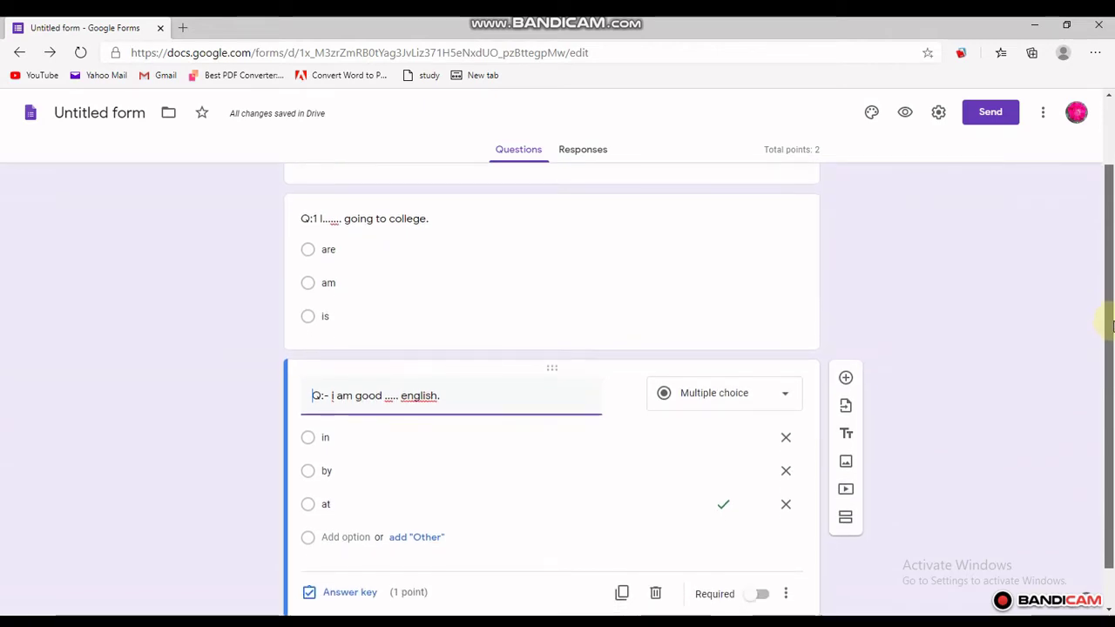
click(846, 378)
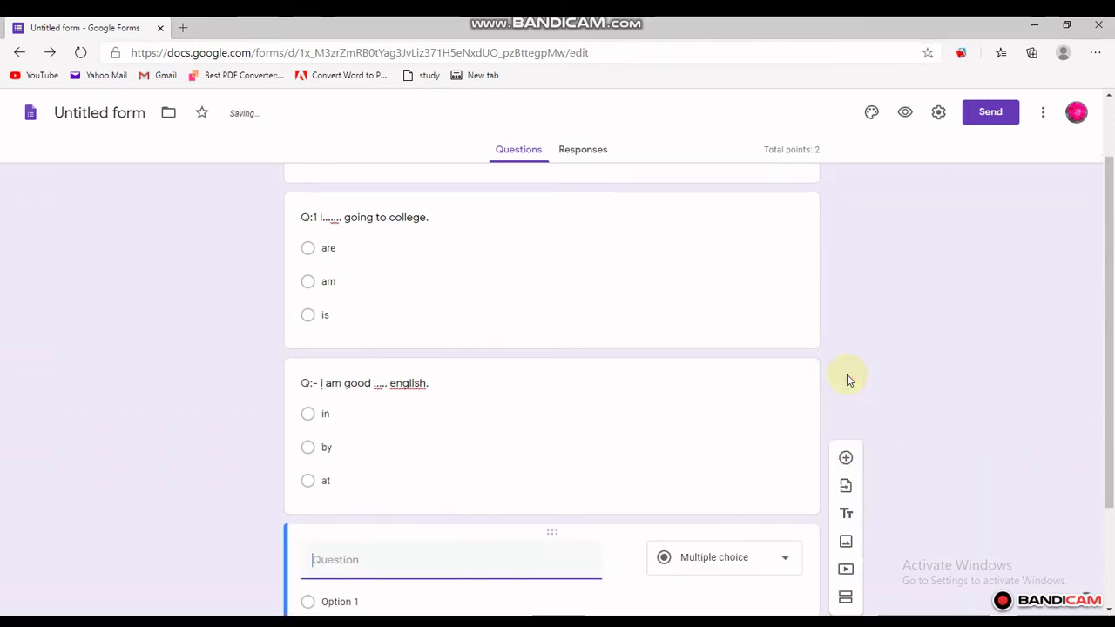
scroll(1112, 233, down, 2)
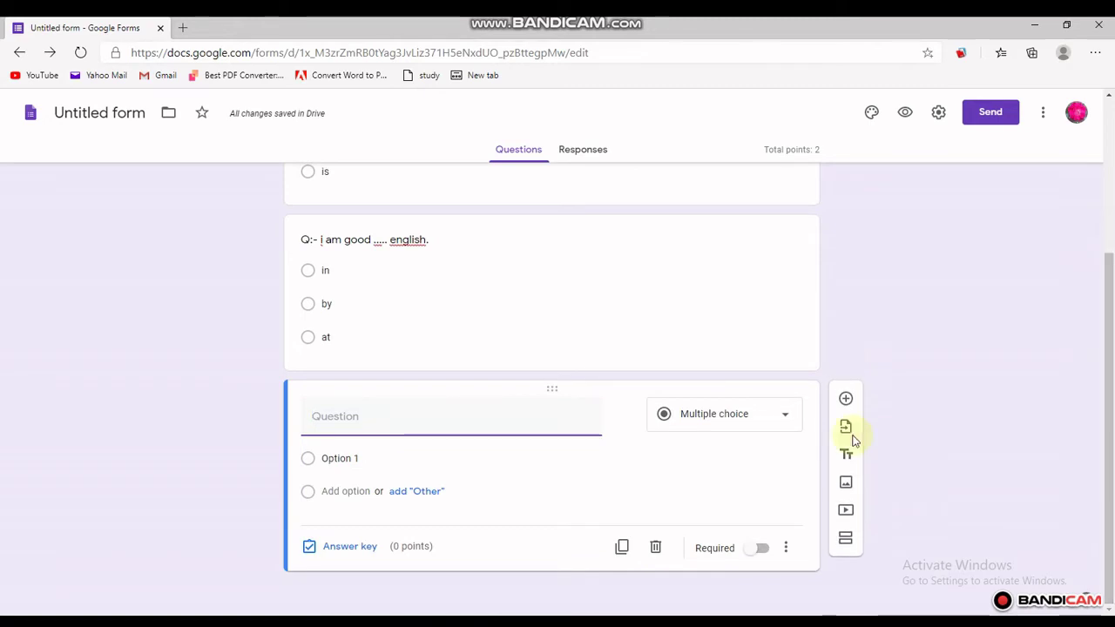
click(782, 418)
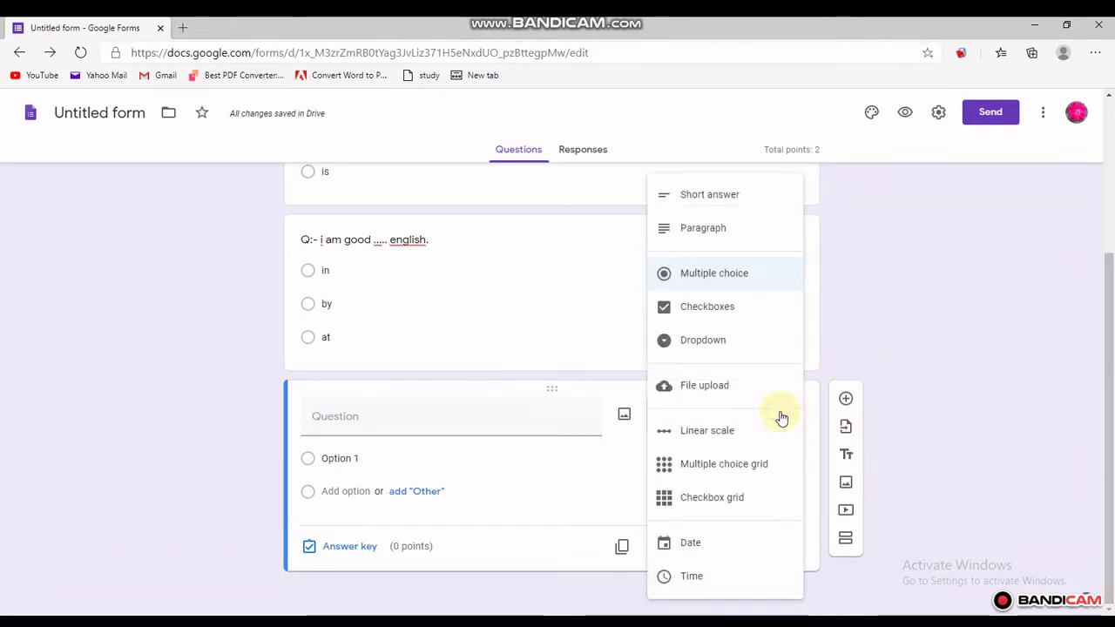
click(716, 207)
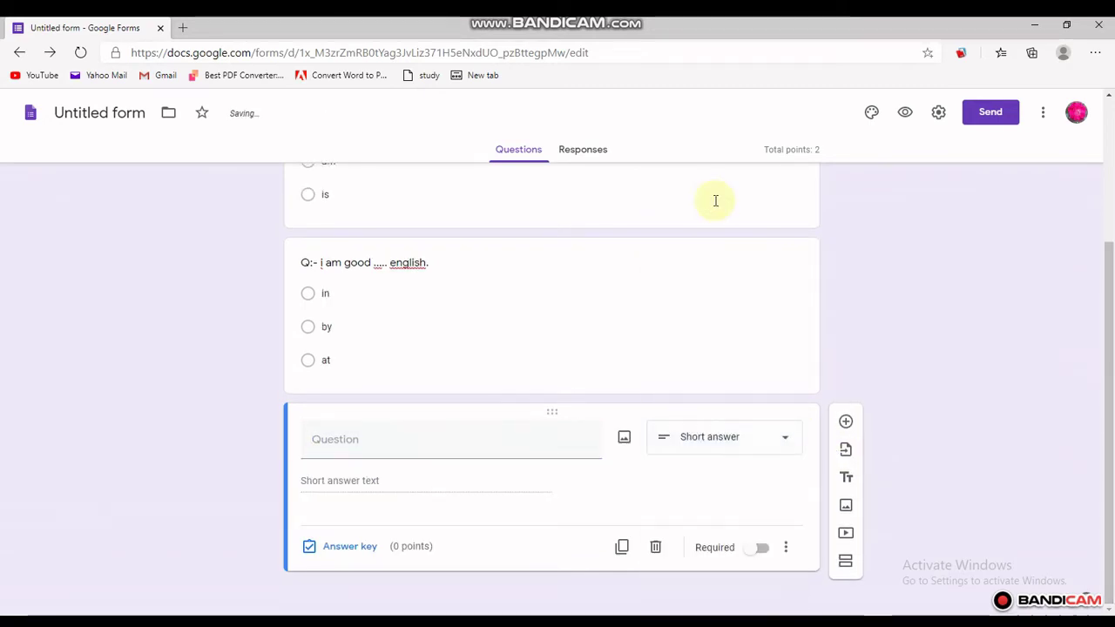
Enter "Write yout r name and roll no.?" as the text of the short-answer question
click(414, 447)
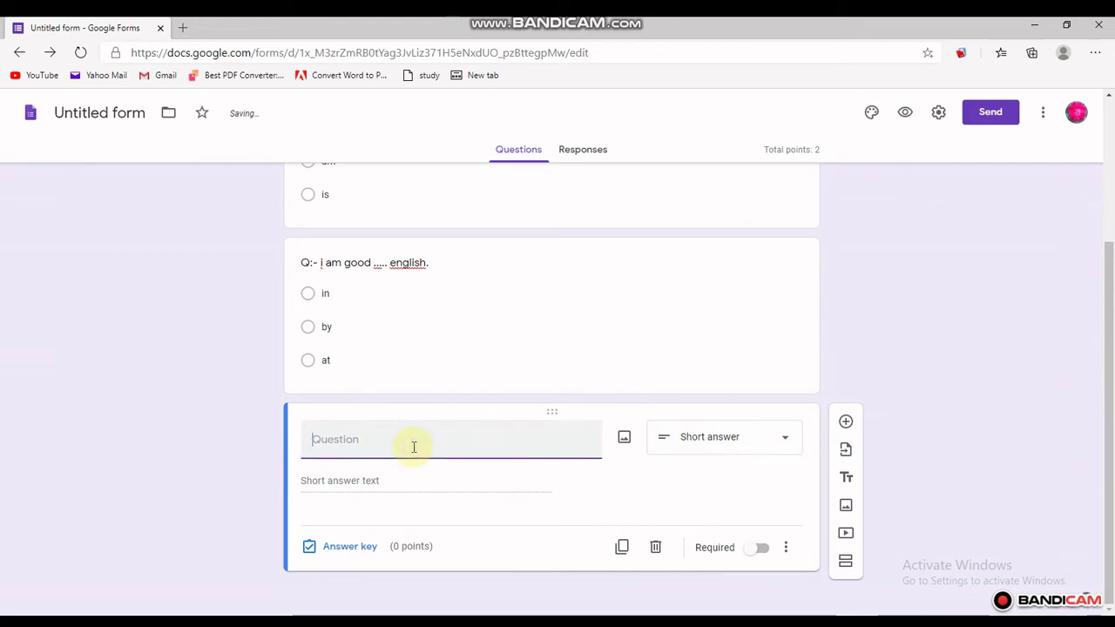
text(What i)
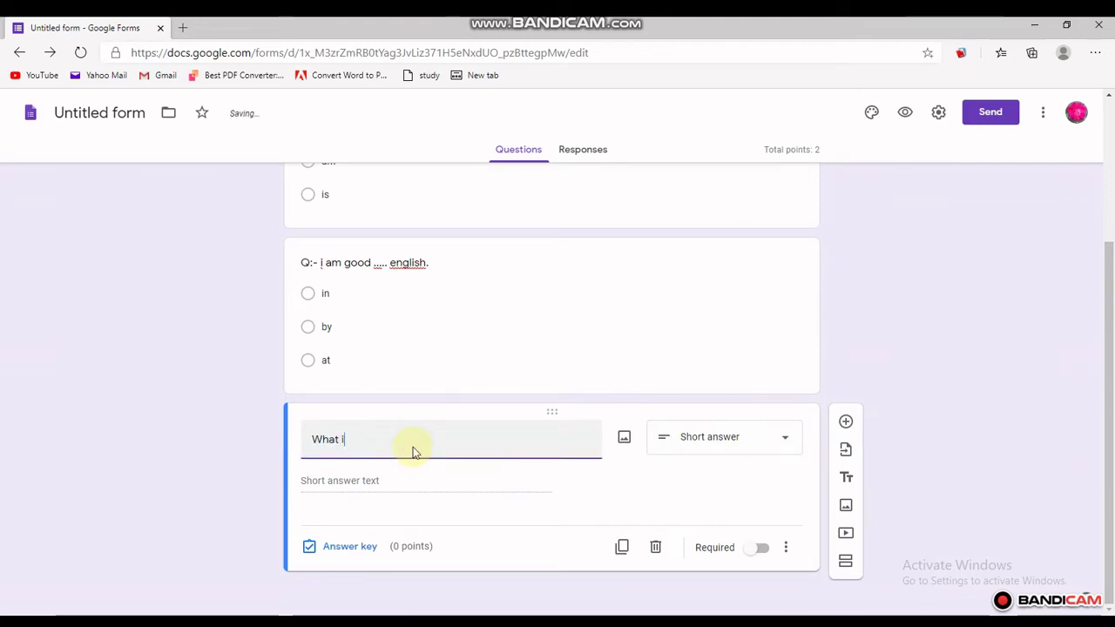
key(BackSpace)
key(BackSpace)
key(BackSpace)
key(BackSpace)
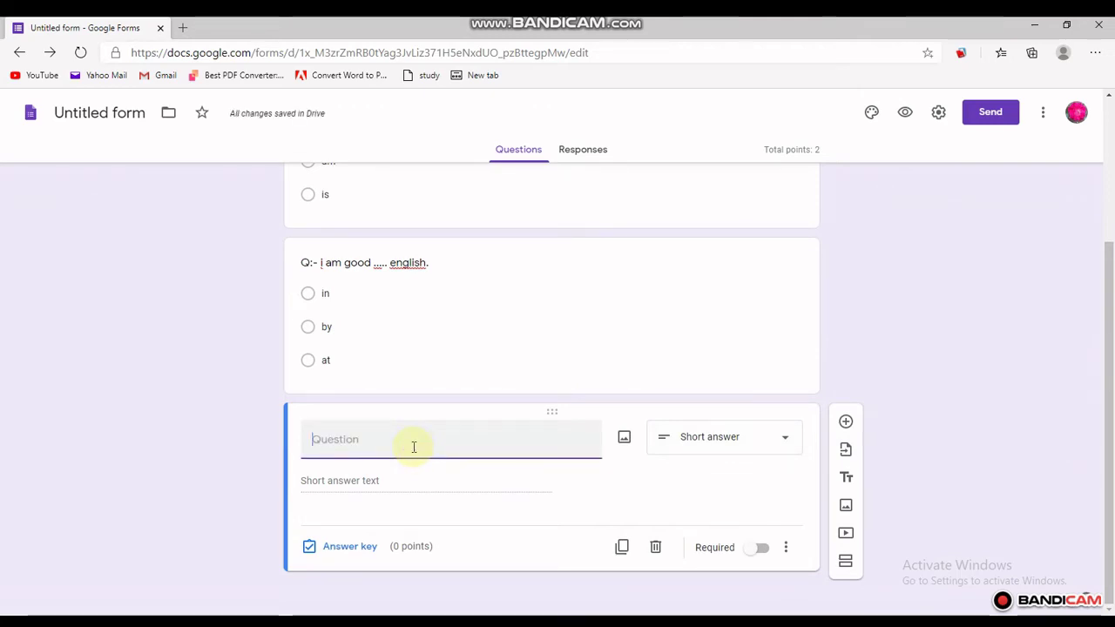
text(Write you)
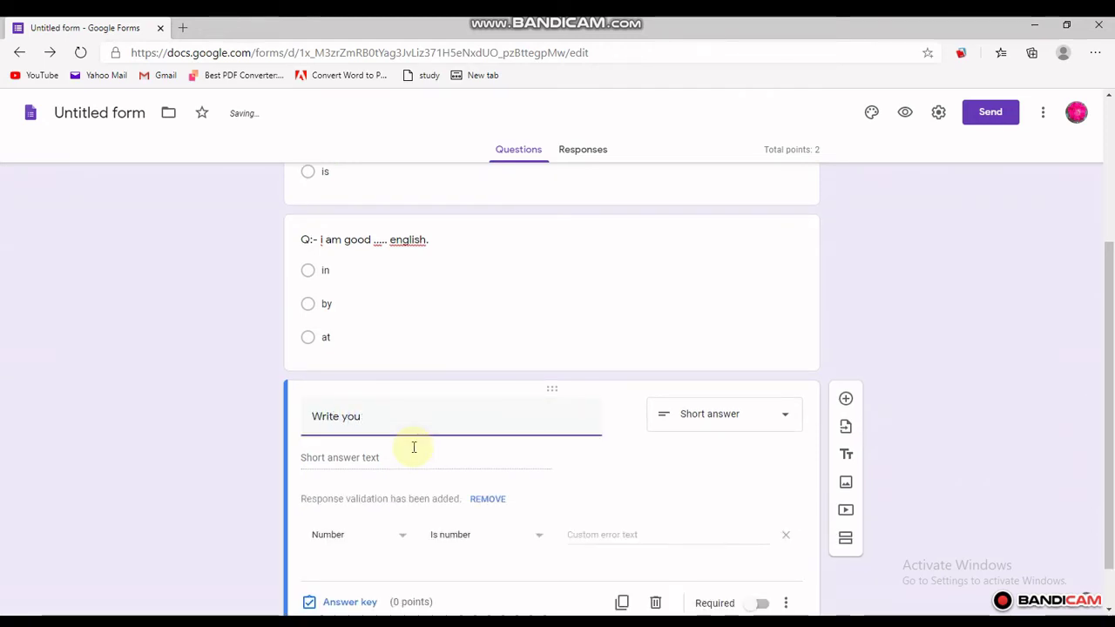
text(t r name an)
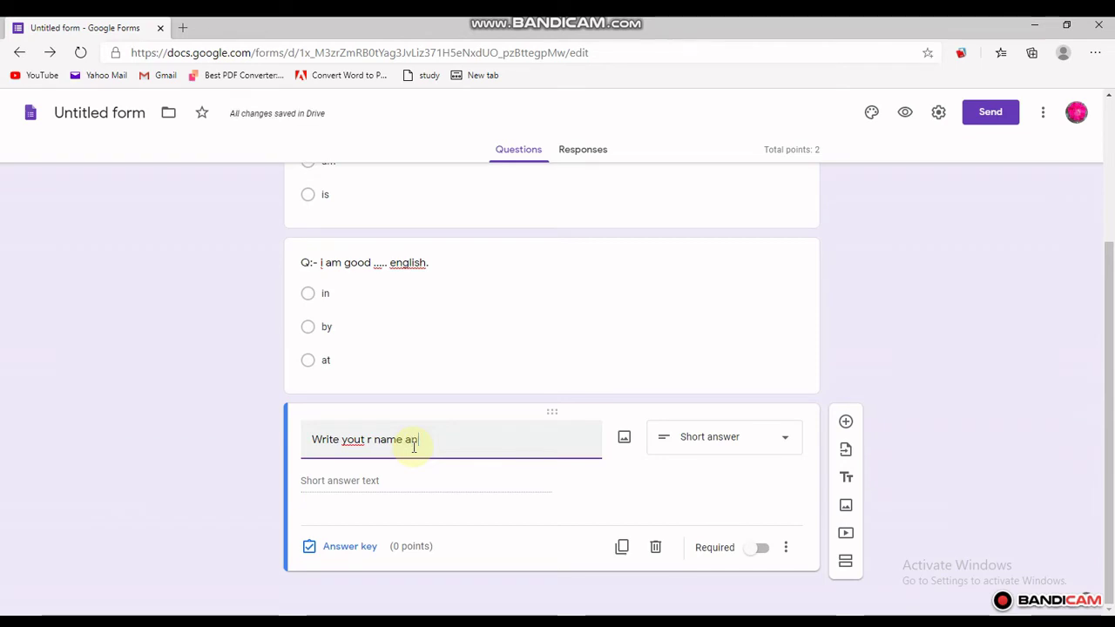
text(d roll)
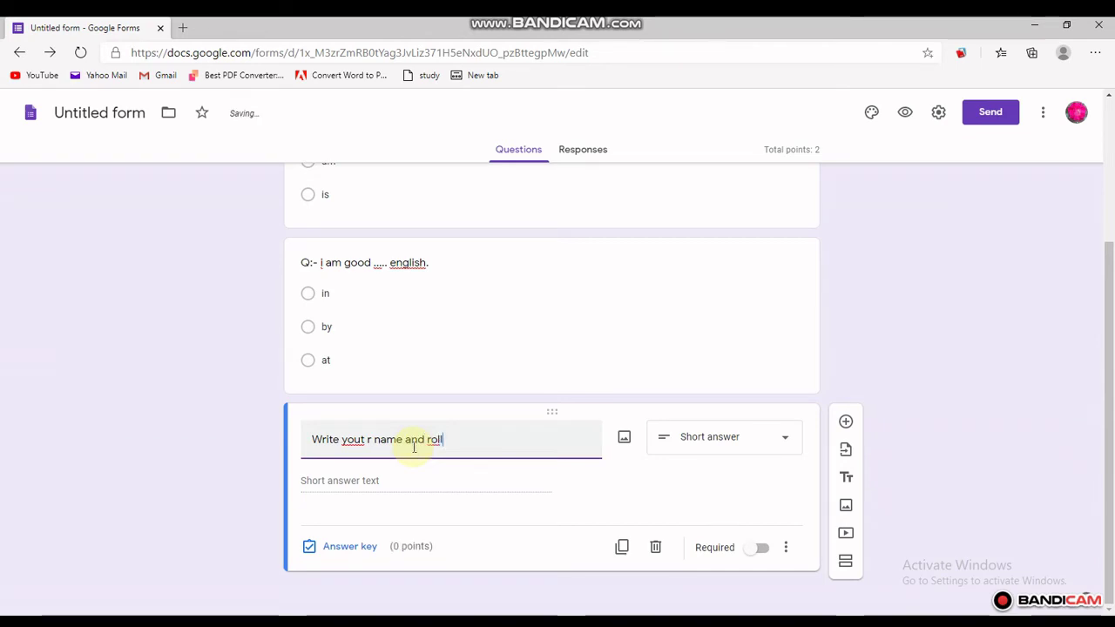
text( no.)
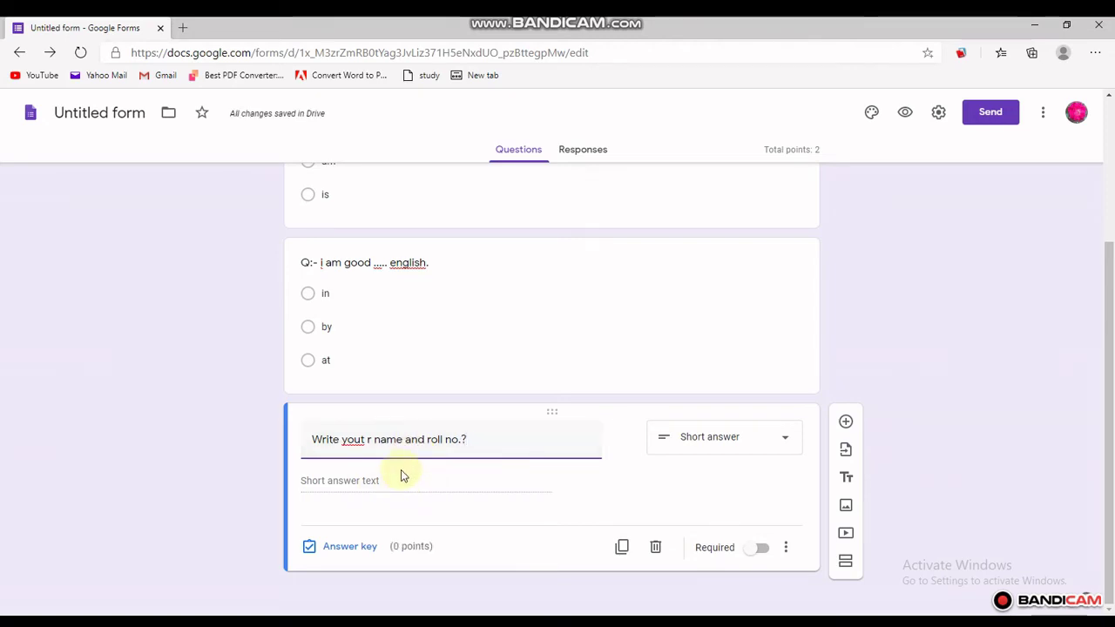
Make the short-answer question on name and roll number required
click(764, 550)
click(764, 550)
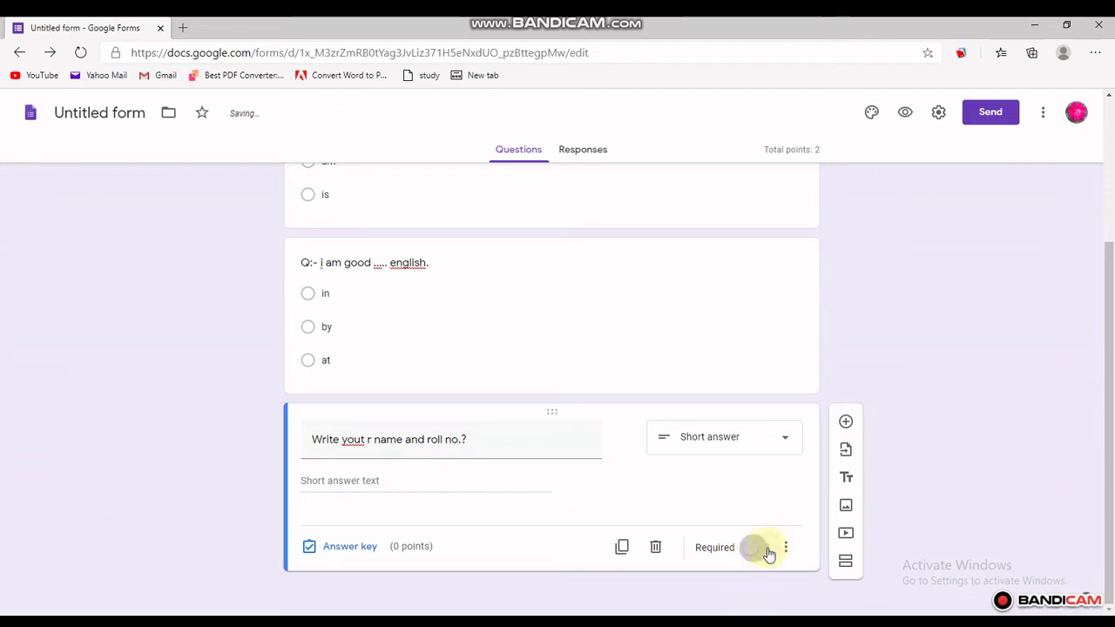
click(764, 550)
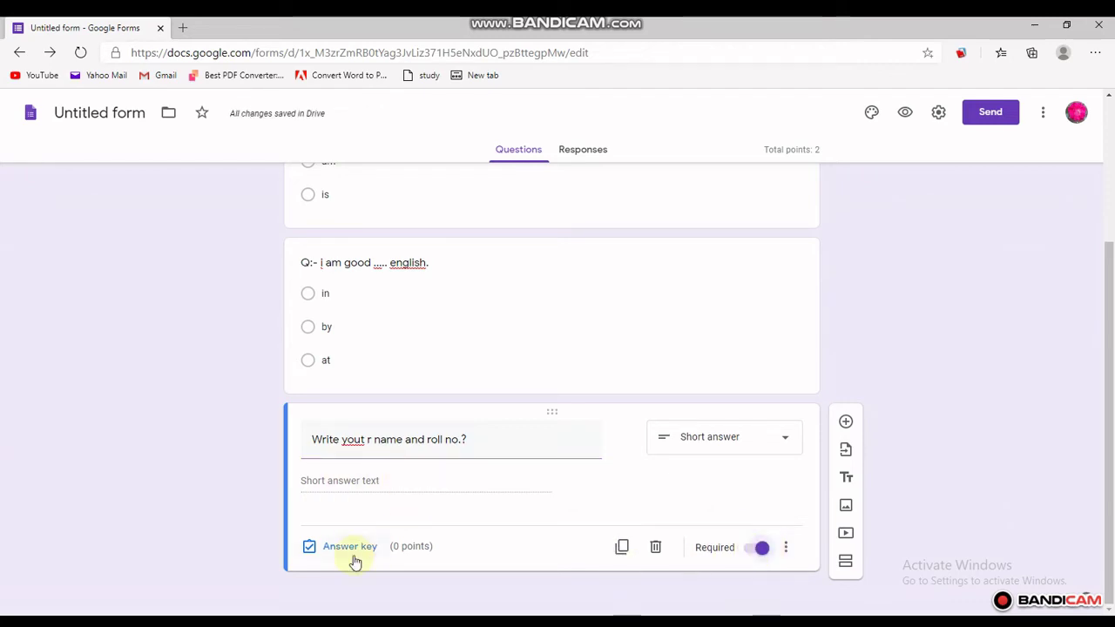
click(772, 551)
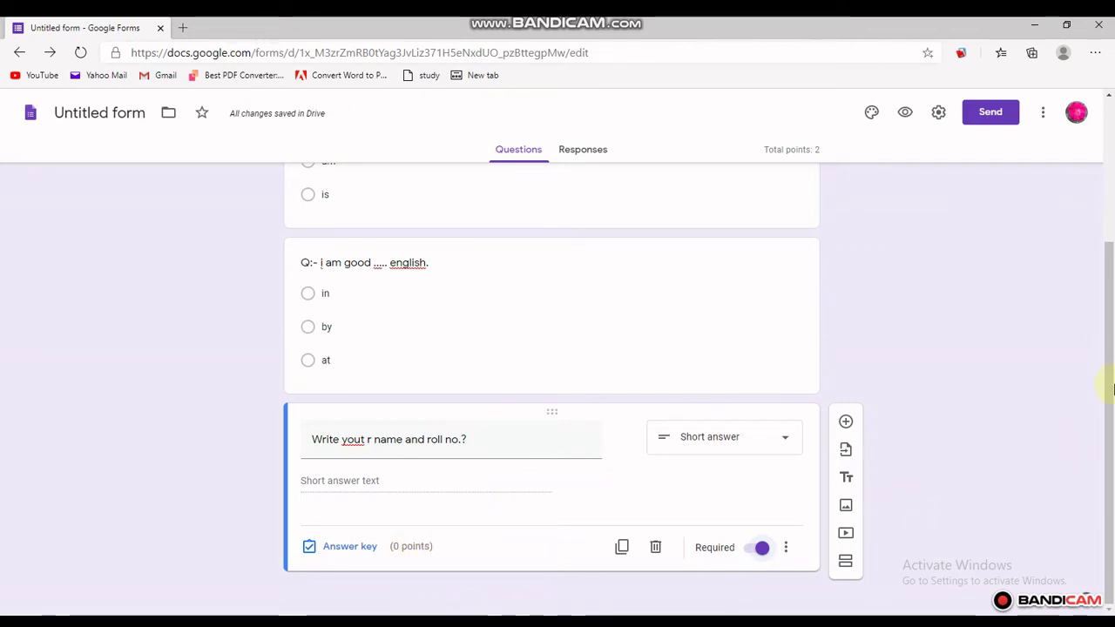
Move the name and roll number question above the first question, directly below the form's title block
mouse_move(1111, 376)
mouse_down()
mouse_move(1105, 282)
mouse_move(1106, 376)
mouse_up()
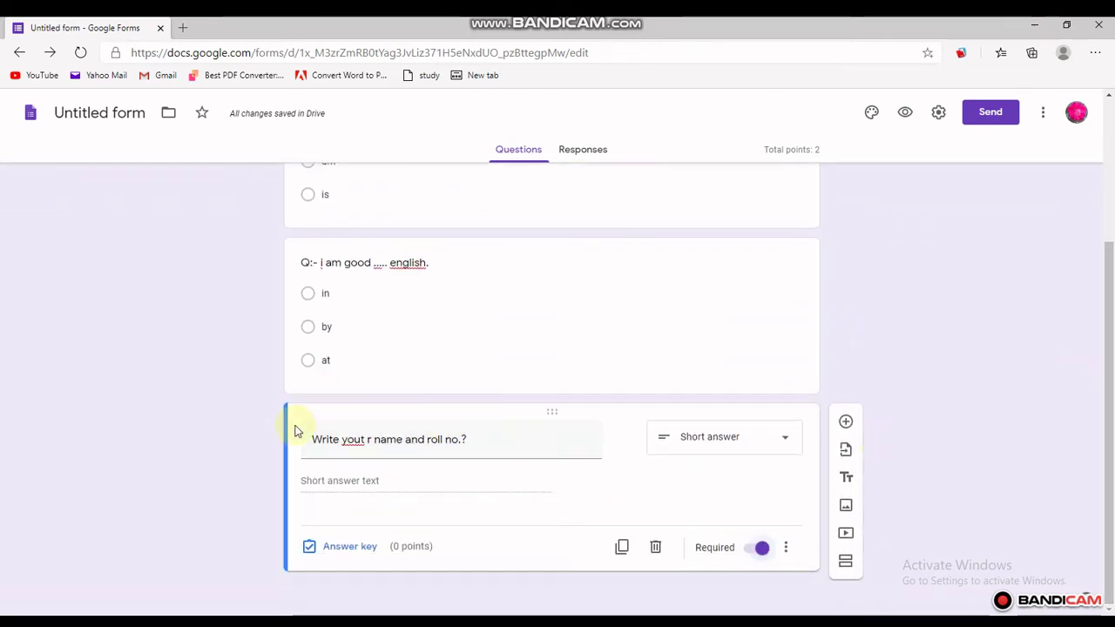
mouse_move(294, 430)
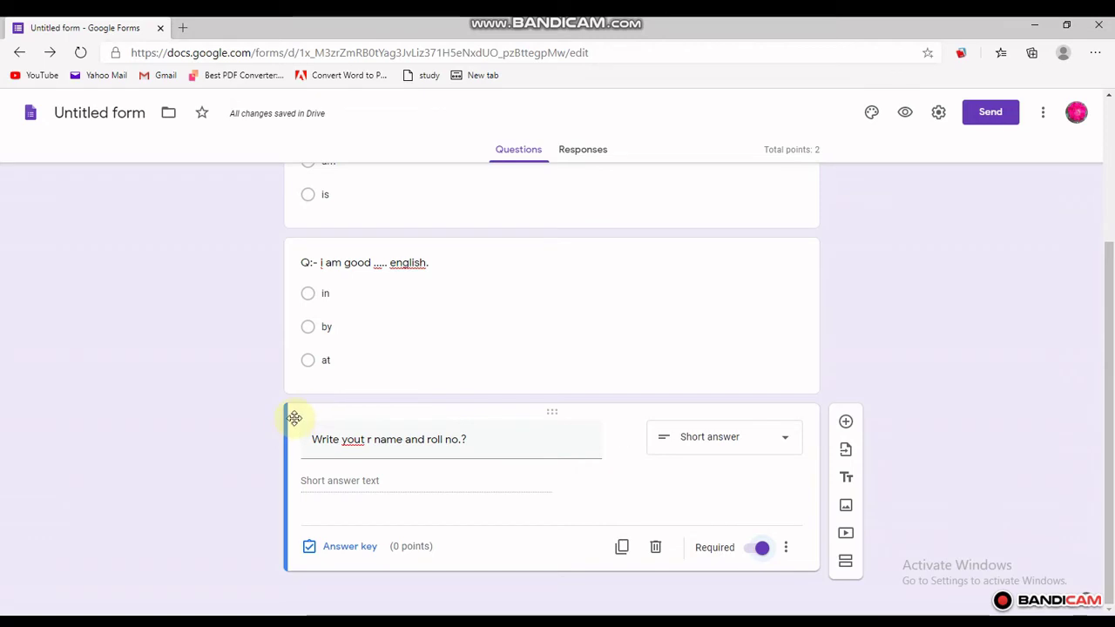
drag(300, 419, 262, 192)
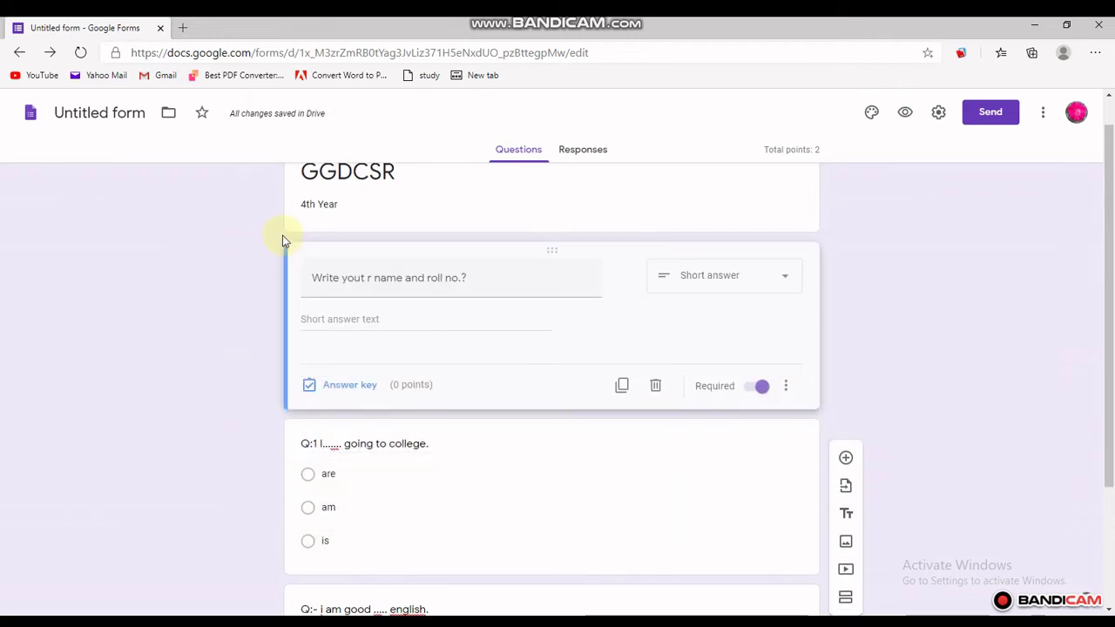
click(283, 249)
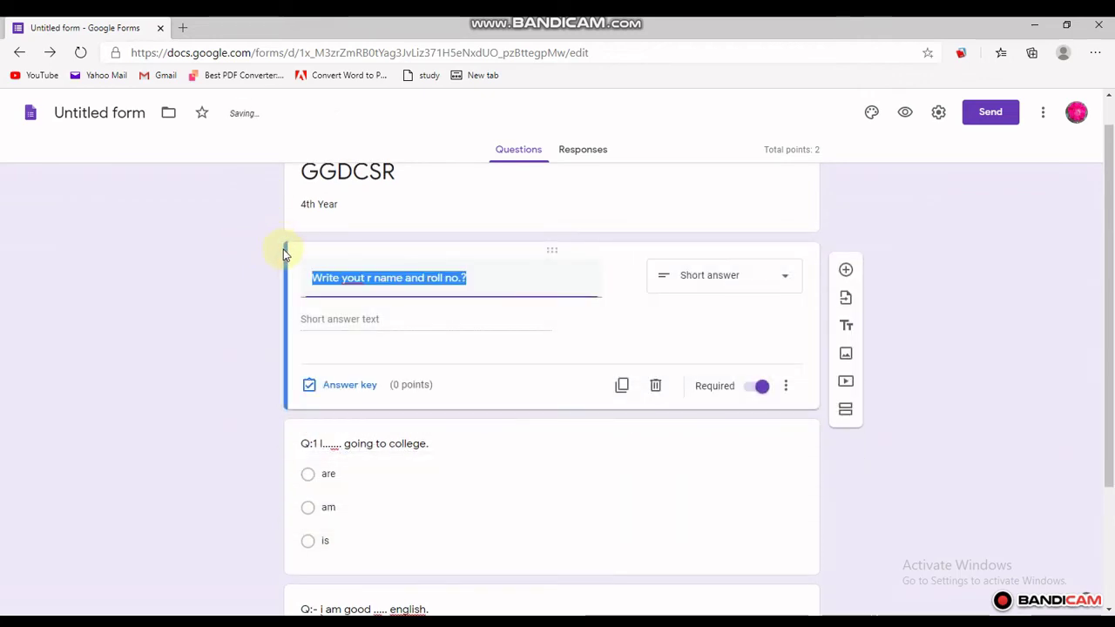
click(192, 388)
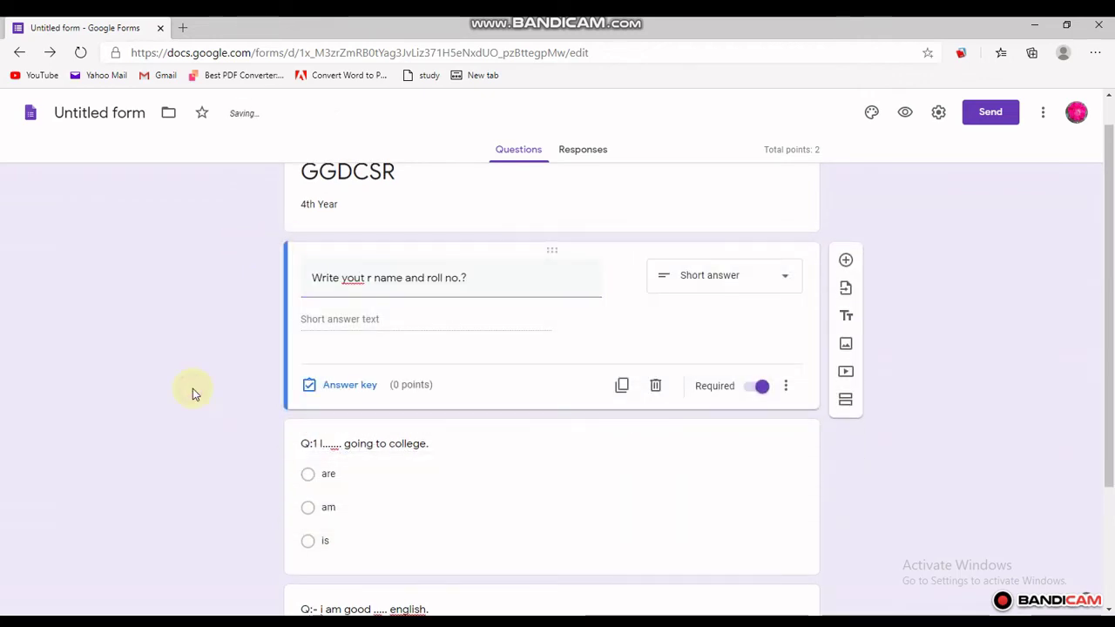
Correct the misspelled word in the short-answer question so its text is "Write your name and roll no.?"
triple_click(371, 280)
click(371, 280)
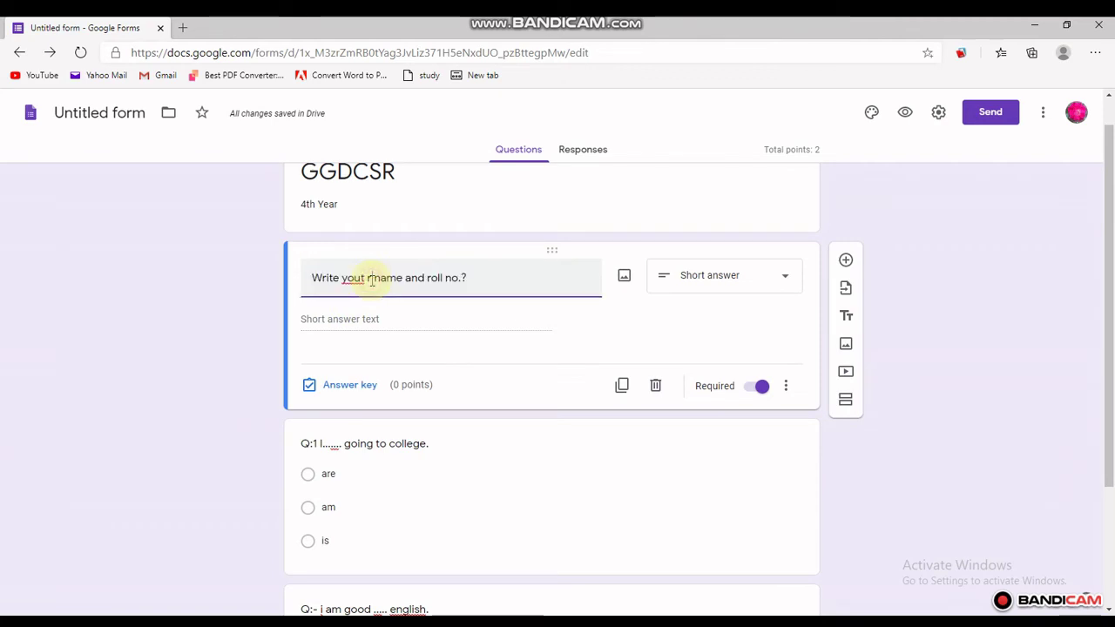
key(BackSpace)
key(BackSpace)
key(BackSpace)
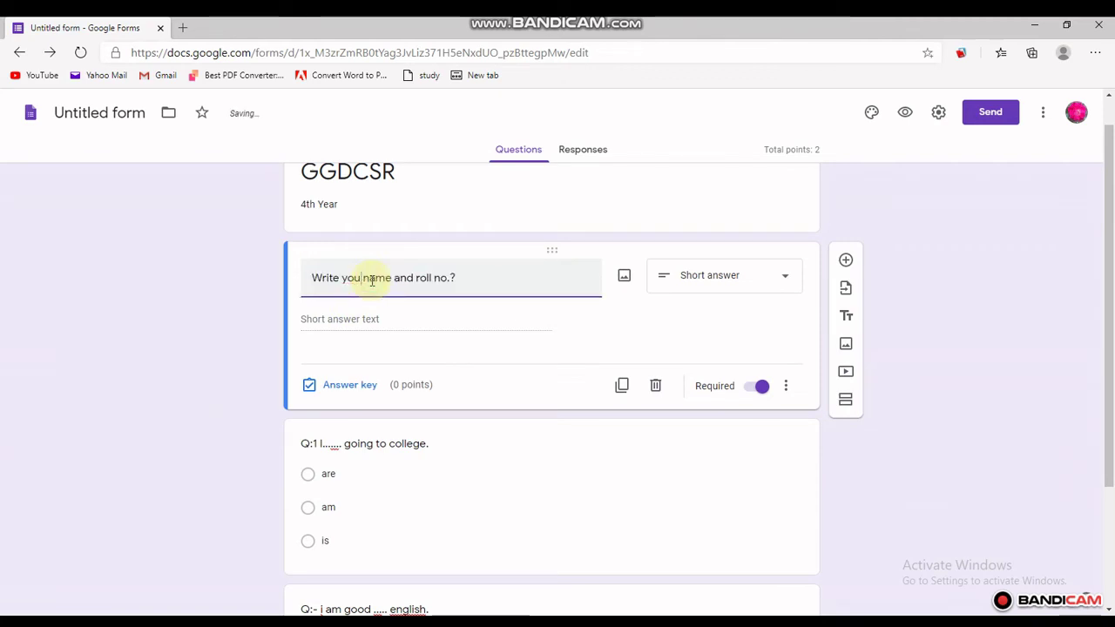
text(r)
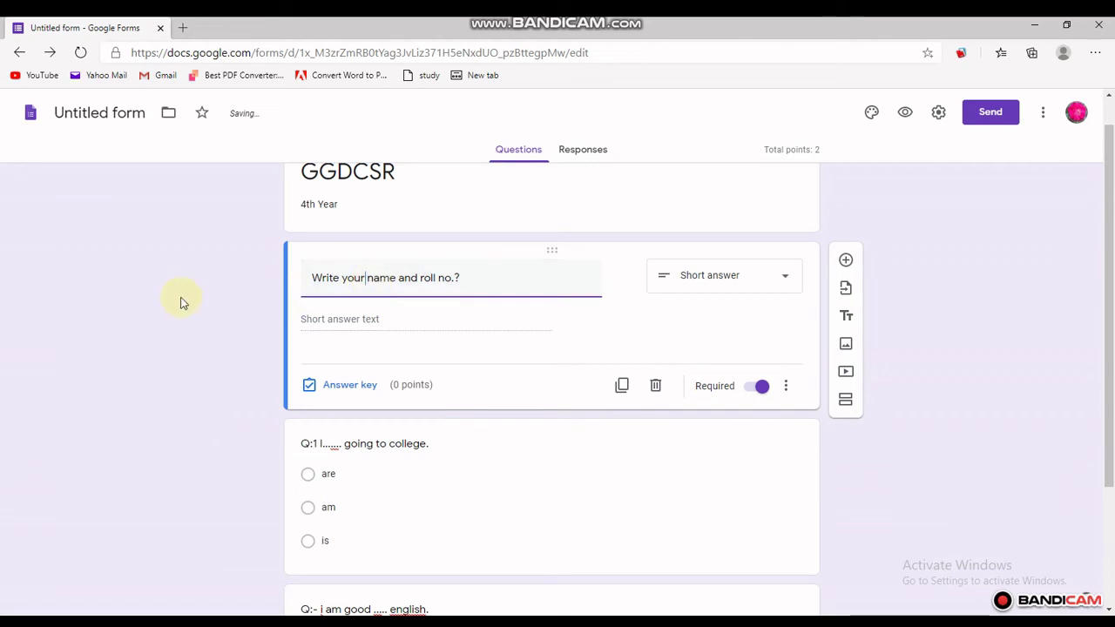
Check the form's responses page and return to its questions
click(180, 301)
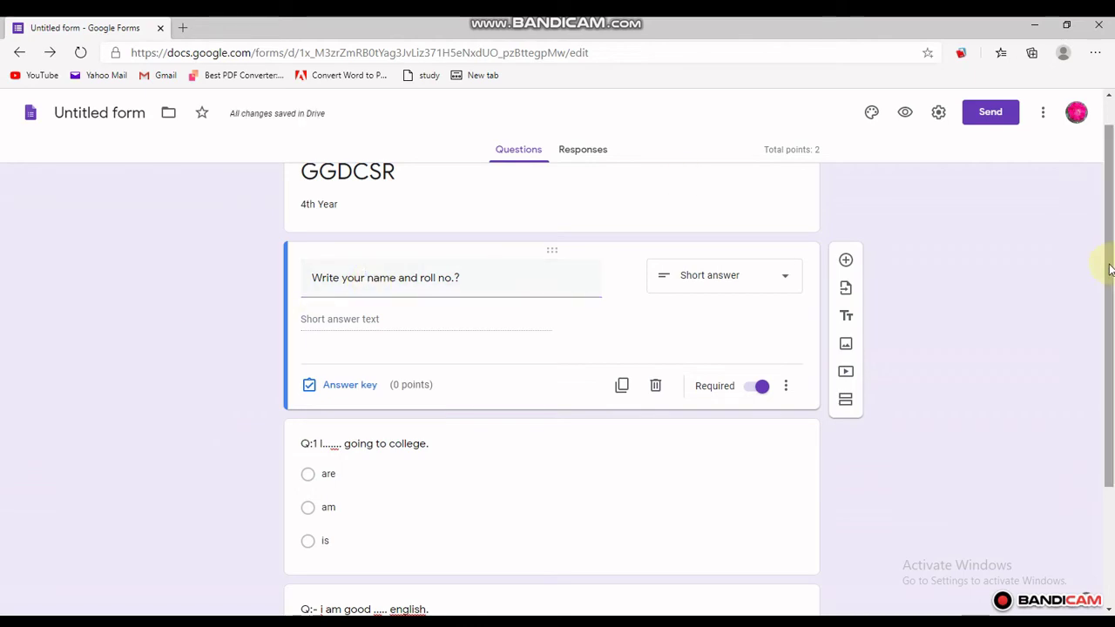
mouse_move(1107, 255)
mouse_down()
mouse_move(1112, 466)
mouse_move(1096, 236)
mouse_up()
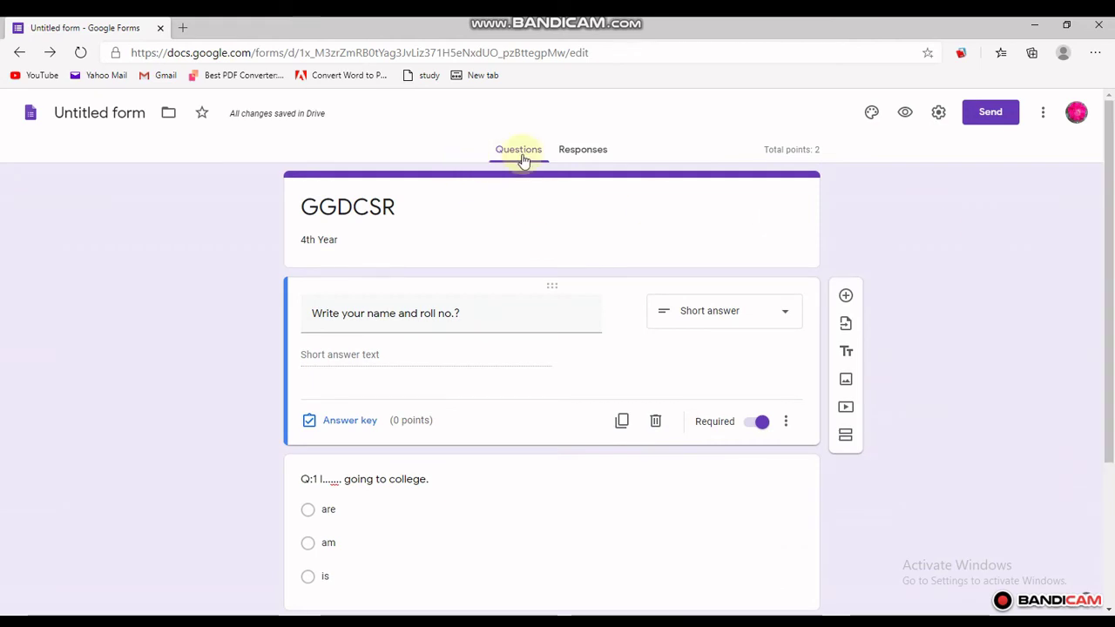
click(570, 152)
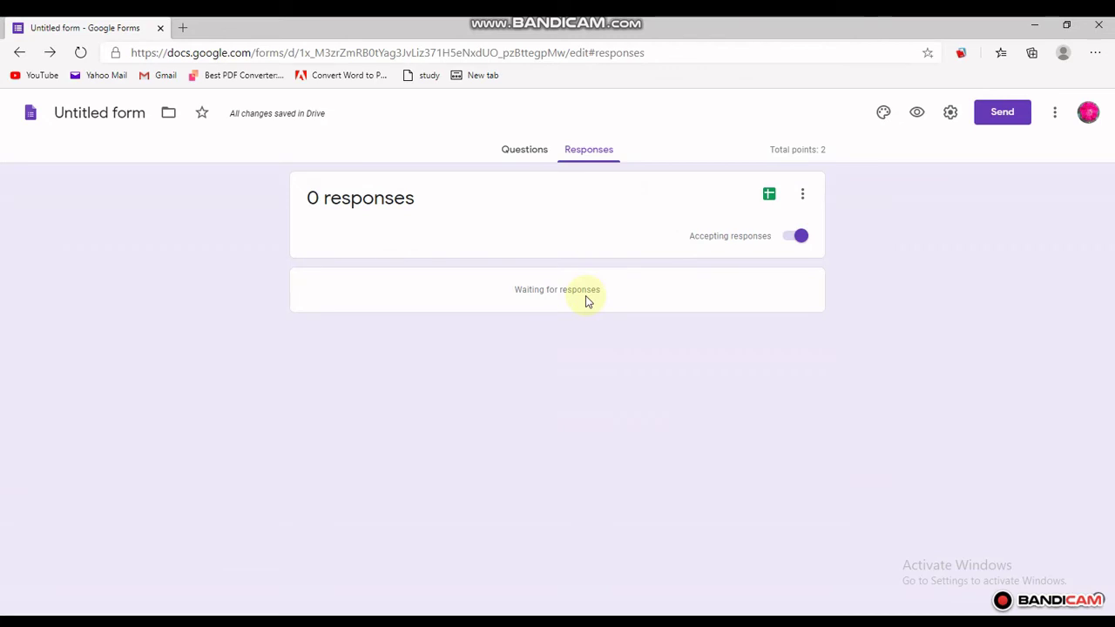
click(525, 153)
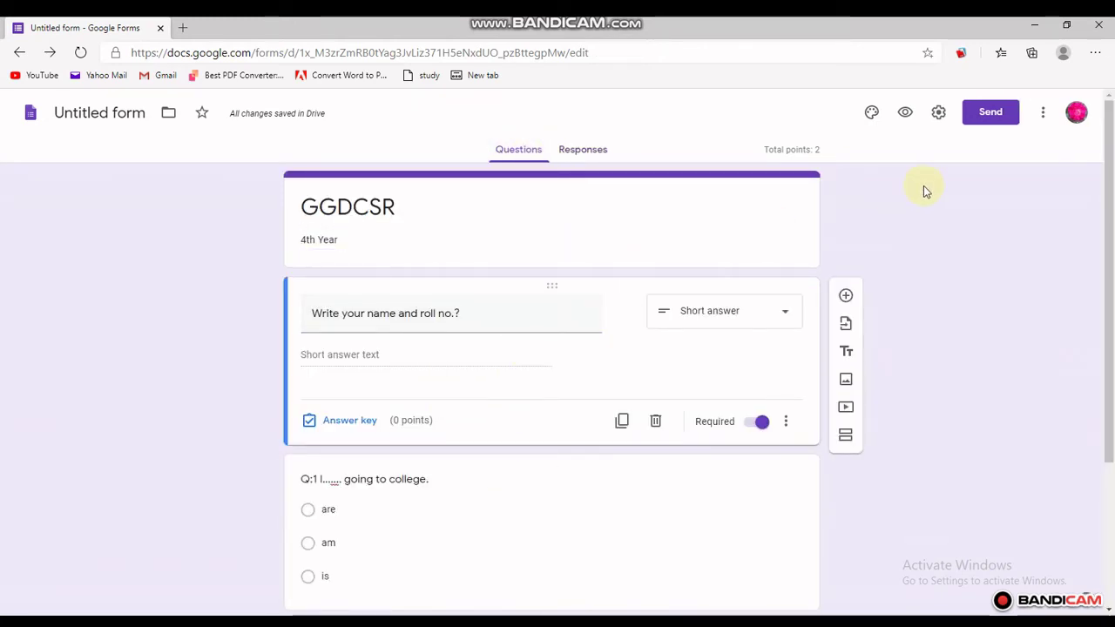
Copy the shortened sharing link of the form and close the sending options
click(976, 126)
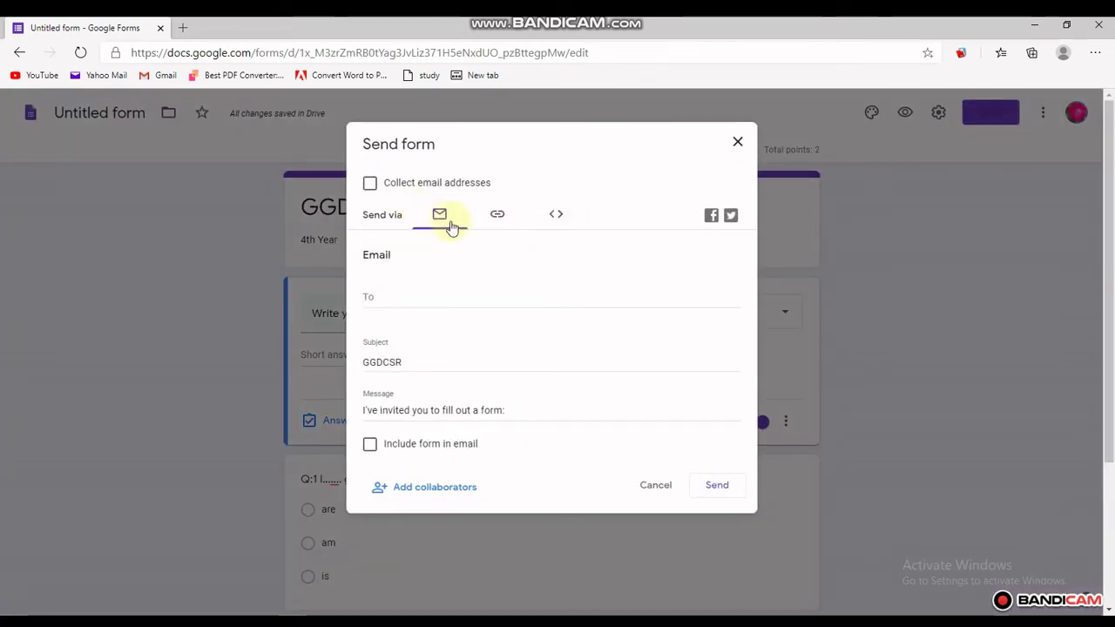
click(497, 218)
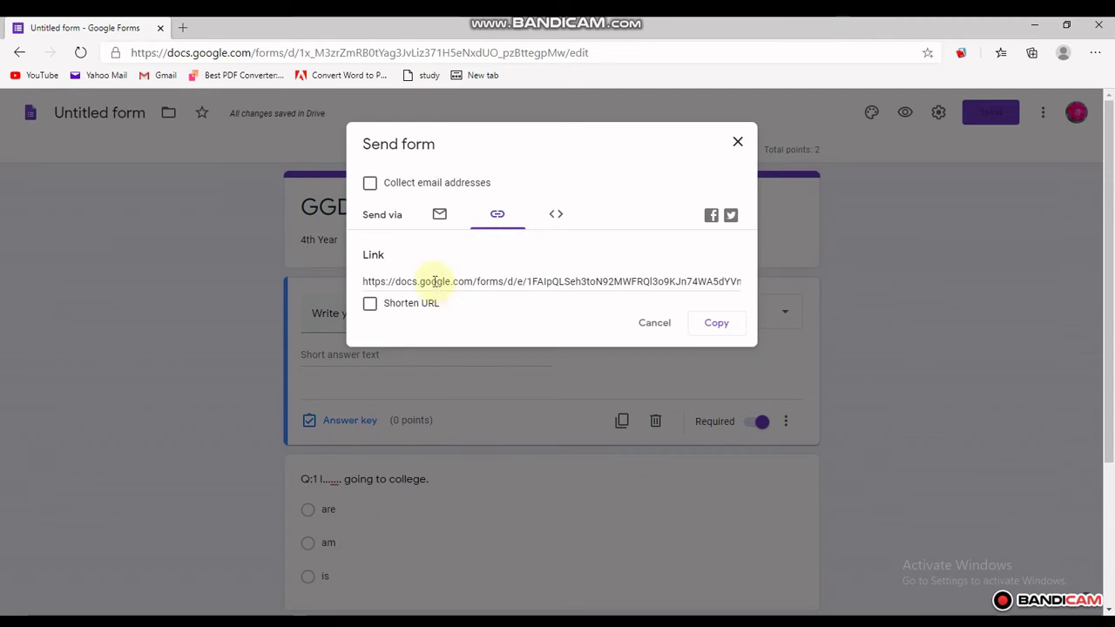
click(369, 305)
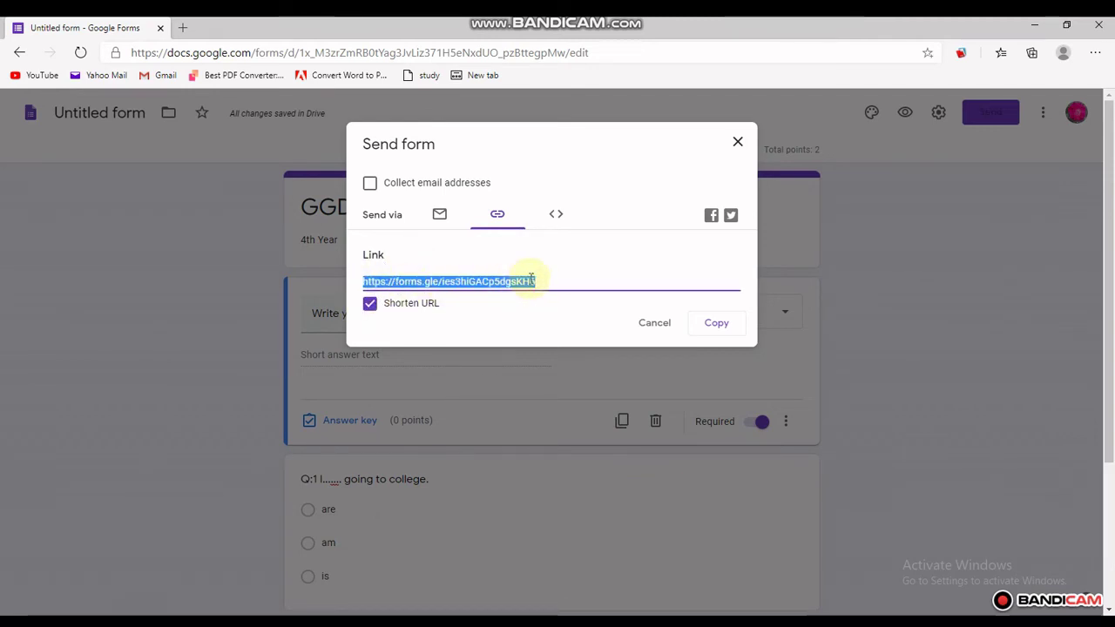
click(713, 324)
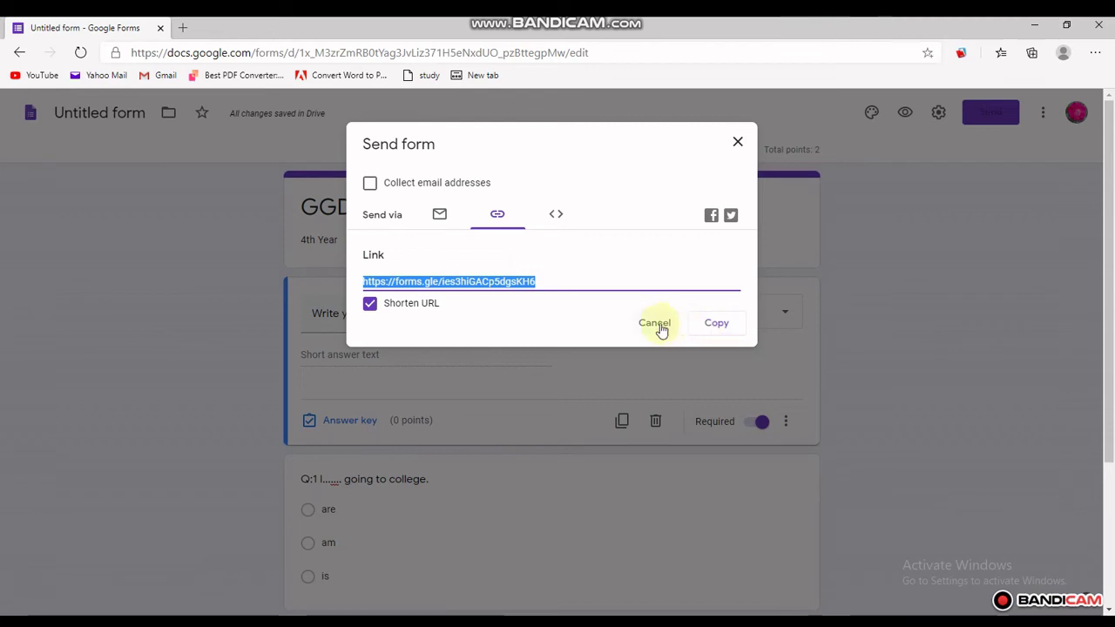
click(737, 144)
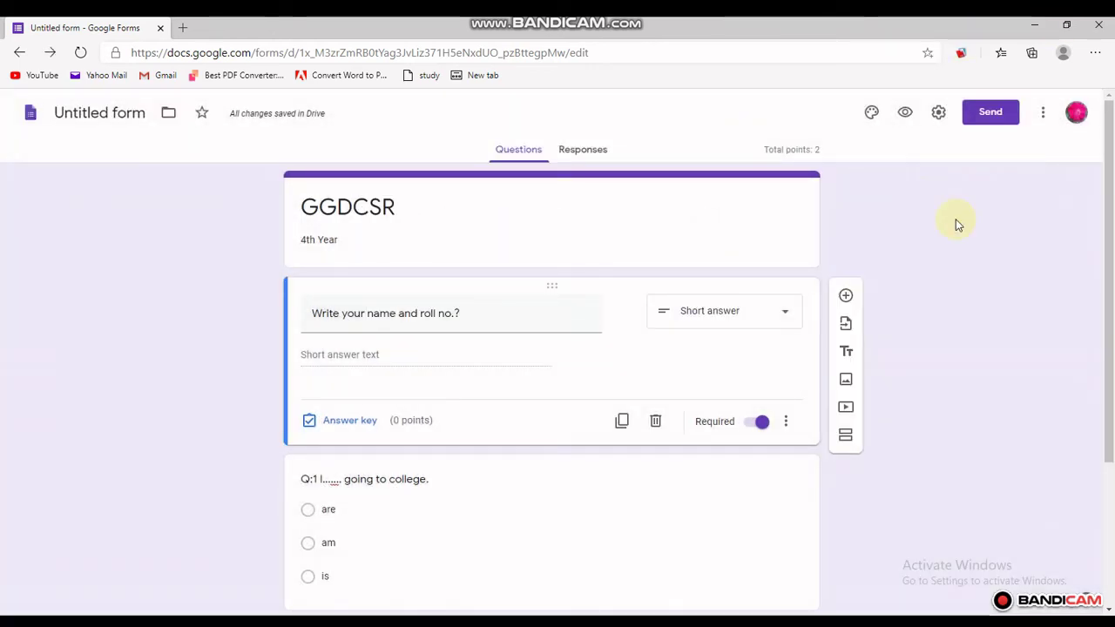
Start sending the form by email, addressed to the suggested contact matching the recipient's name
click(1002, 114)
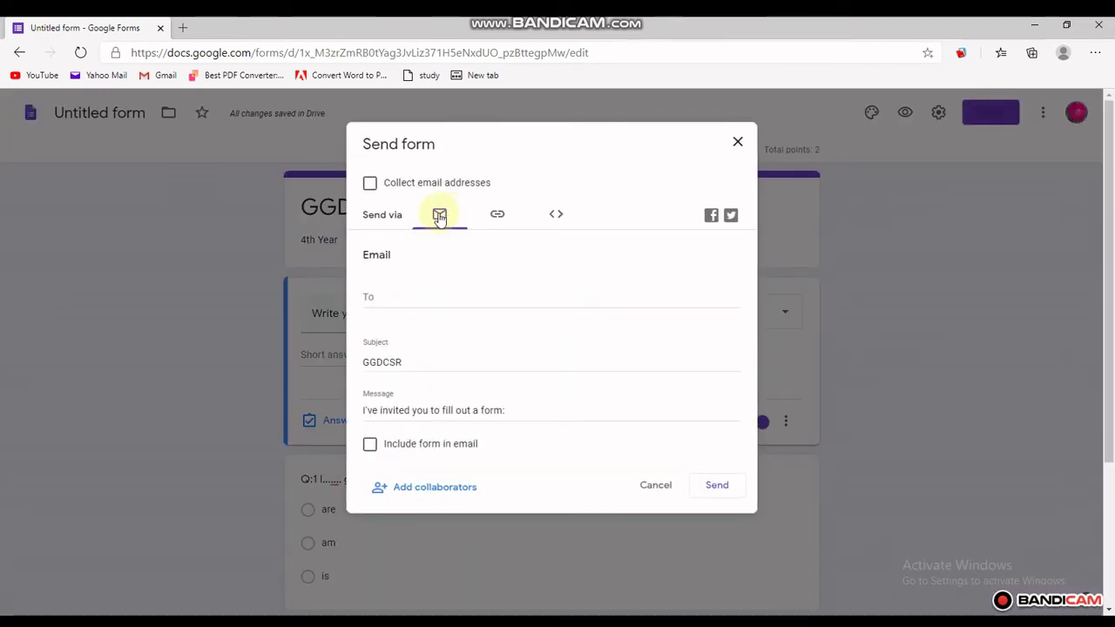
click(393, 300)
text(gha)
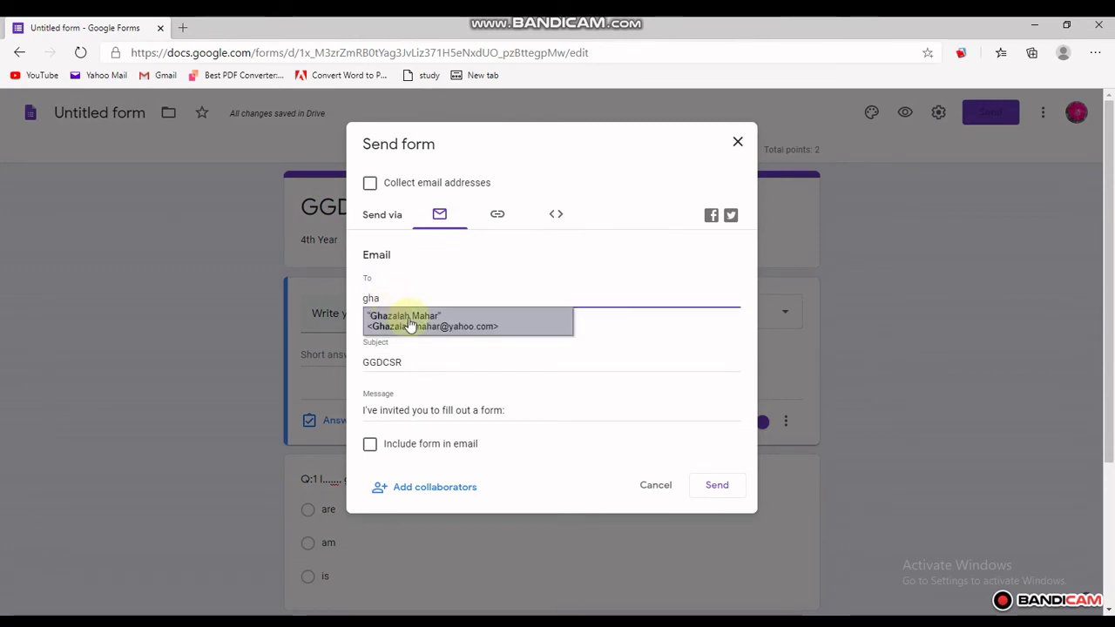
click(412, 322)
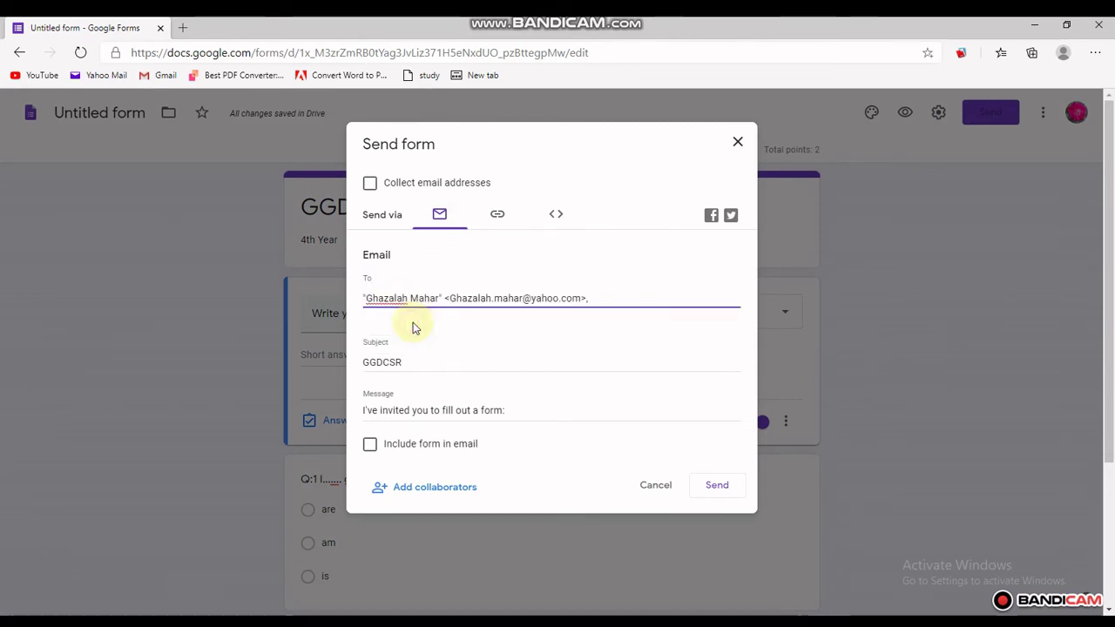
Send the email with the subject "GGDCSR test" and the form included in the message
click(423, 364)
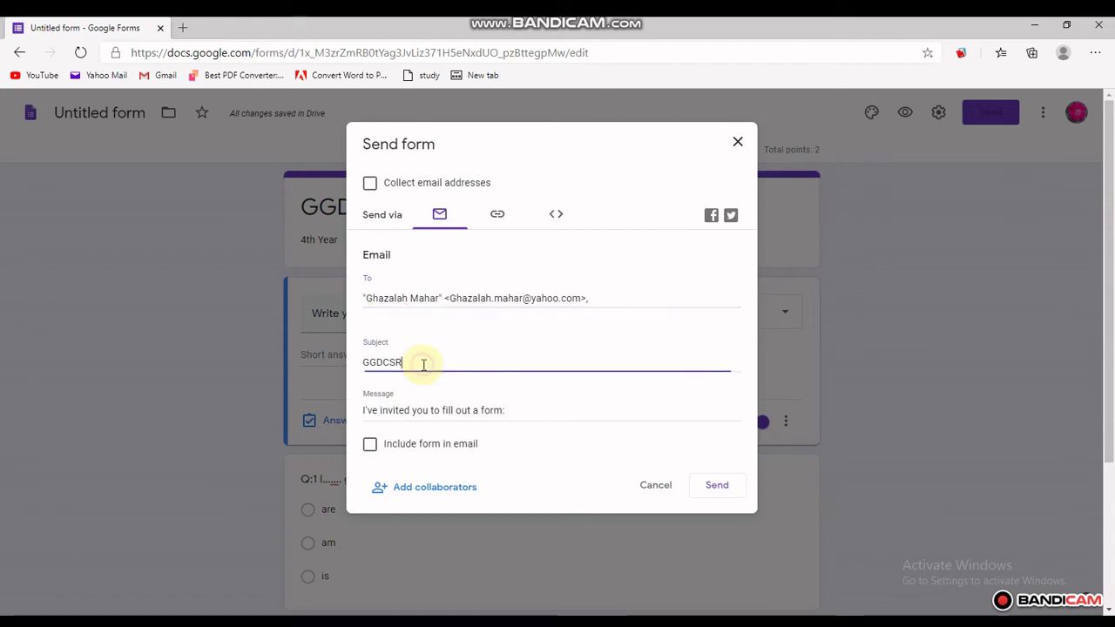
text(test)
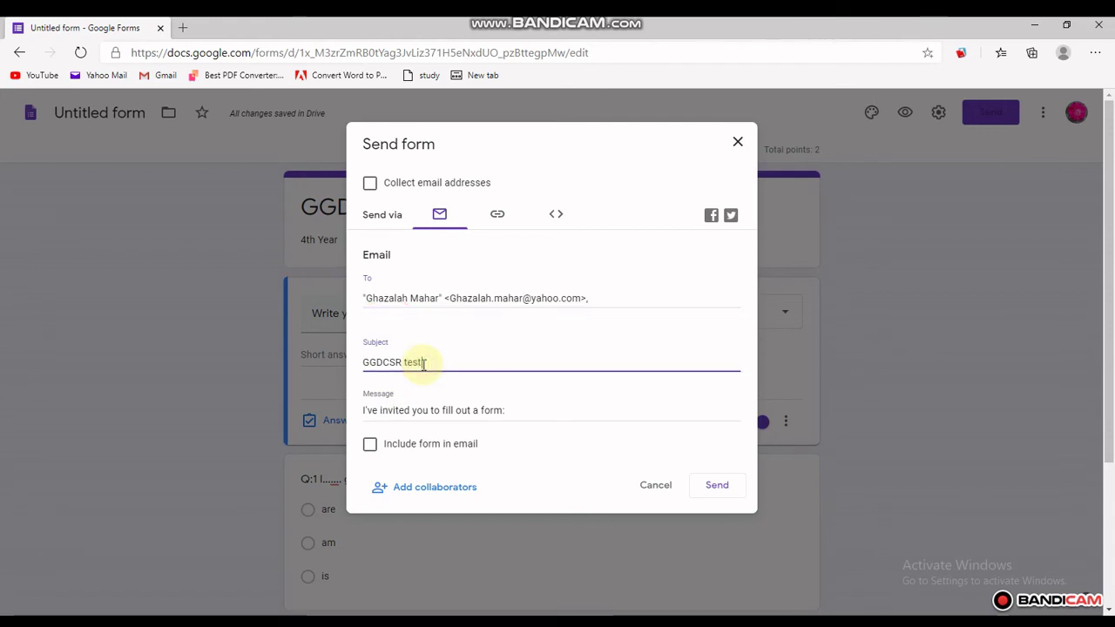
click(369, 445)
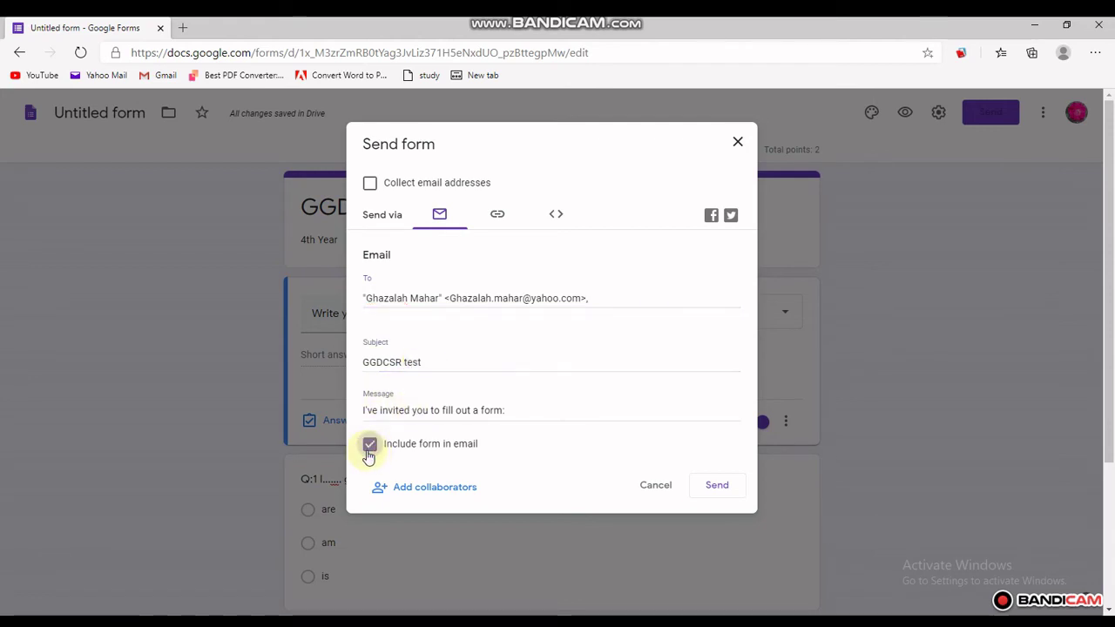
click(720, 493)
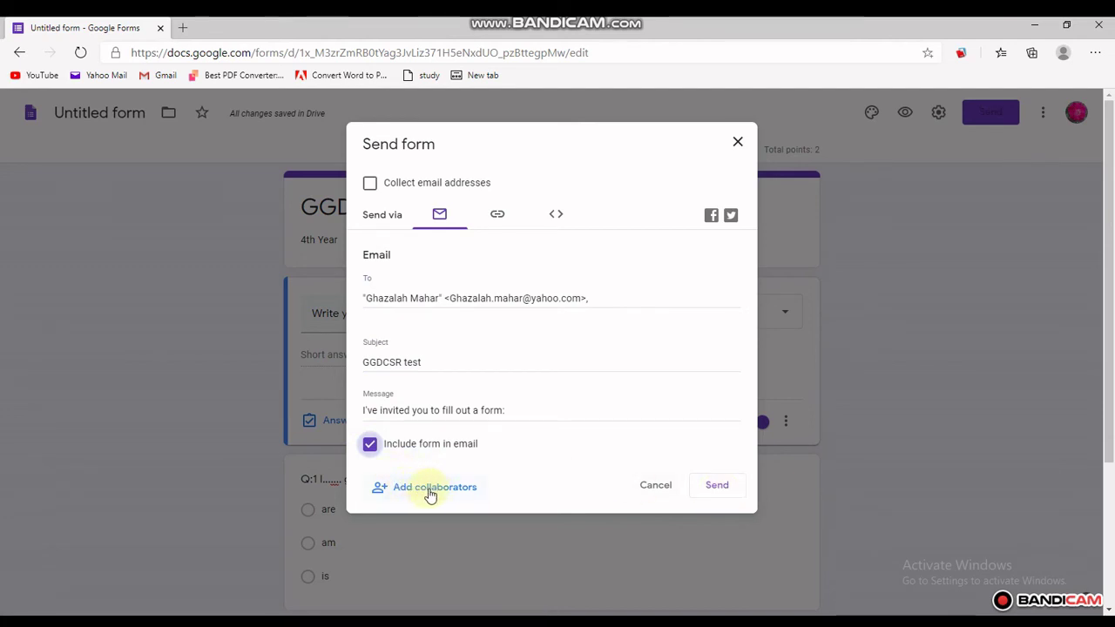
click(720, 487)
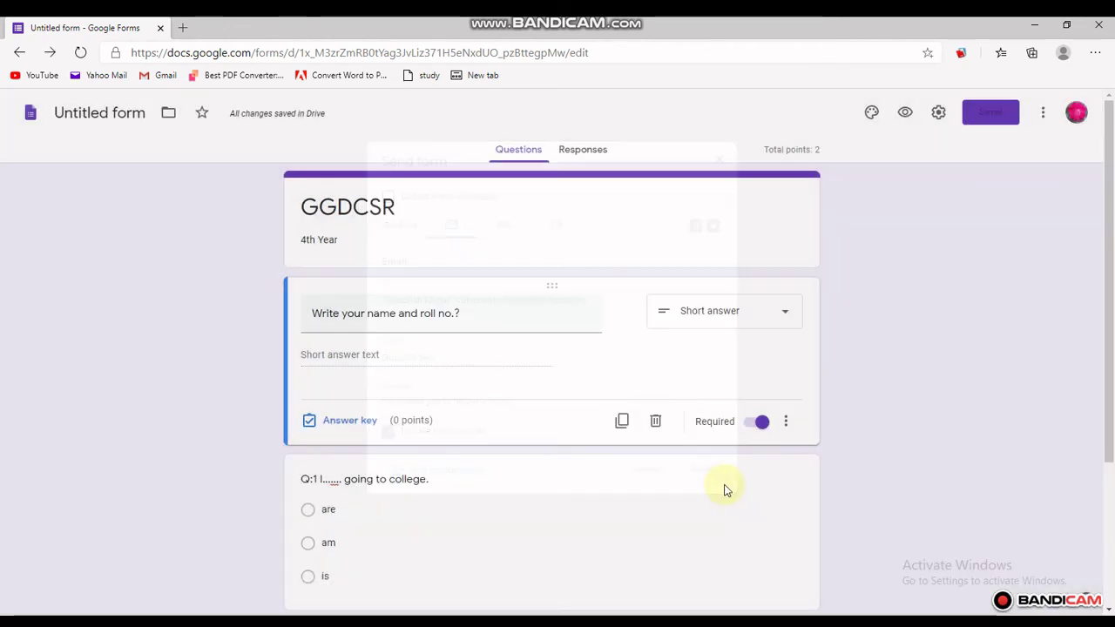
Switch to the Gmail inbox, open the "GGDCSR test" email and enter the respondent's name in the name and roll number question
click(1034, 25)
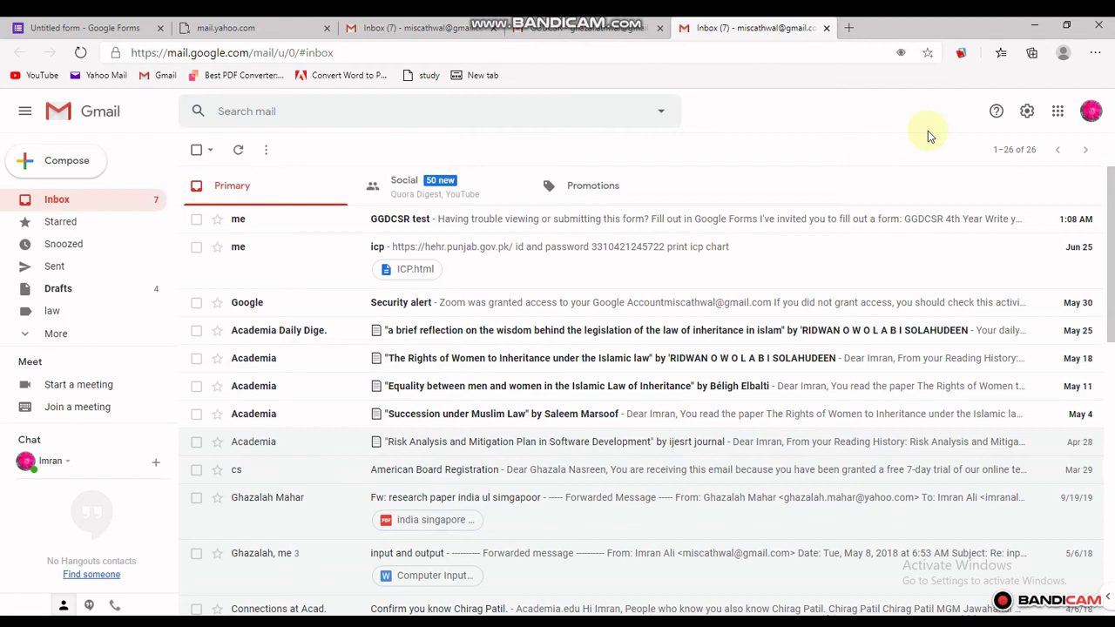
click(394, 225)
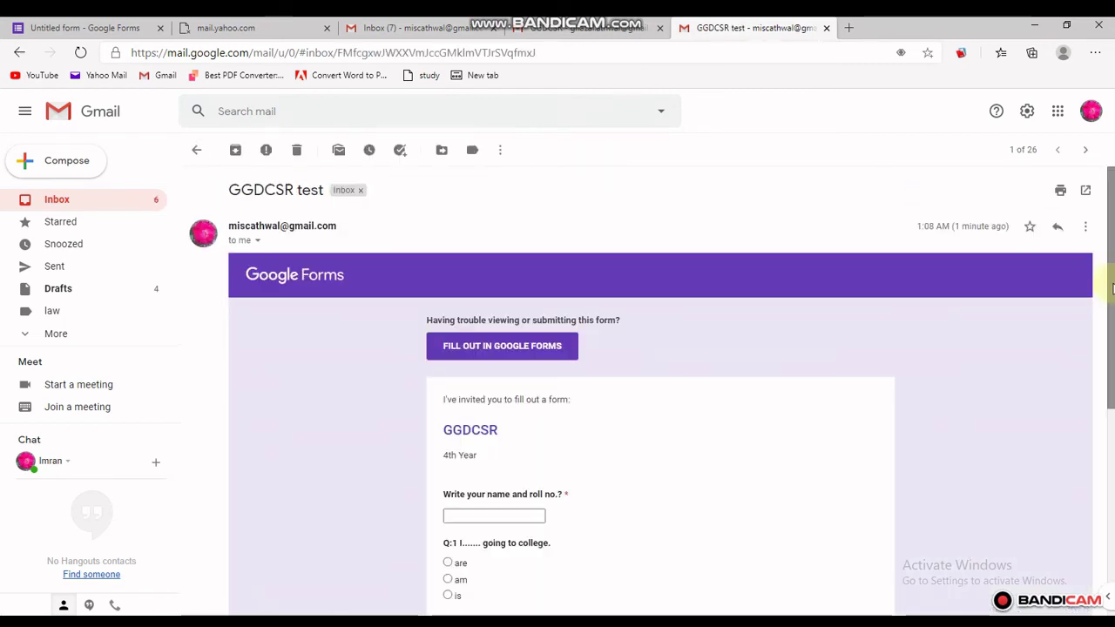
click(467, 514)
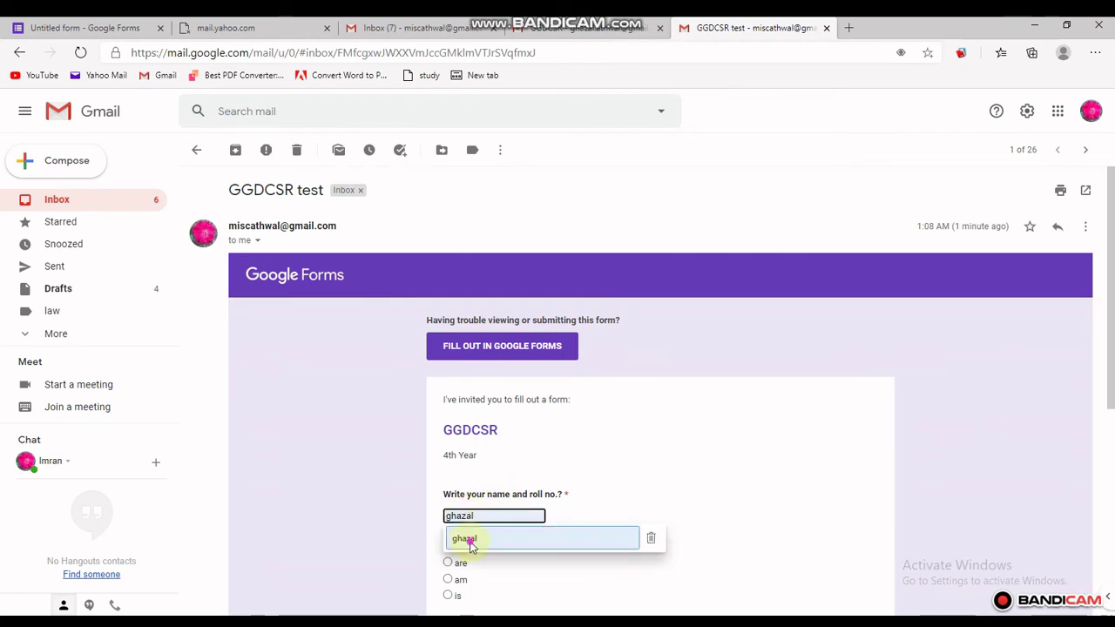
click(469, 539)
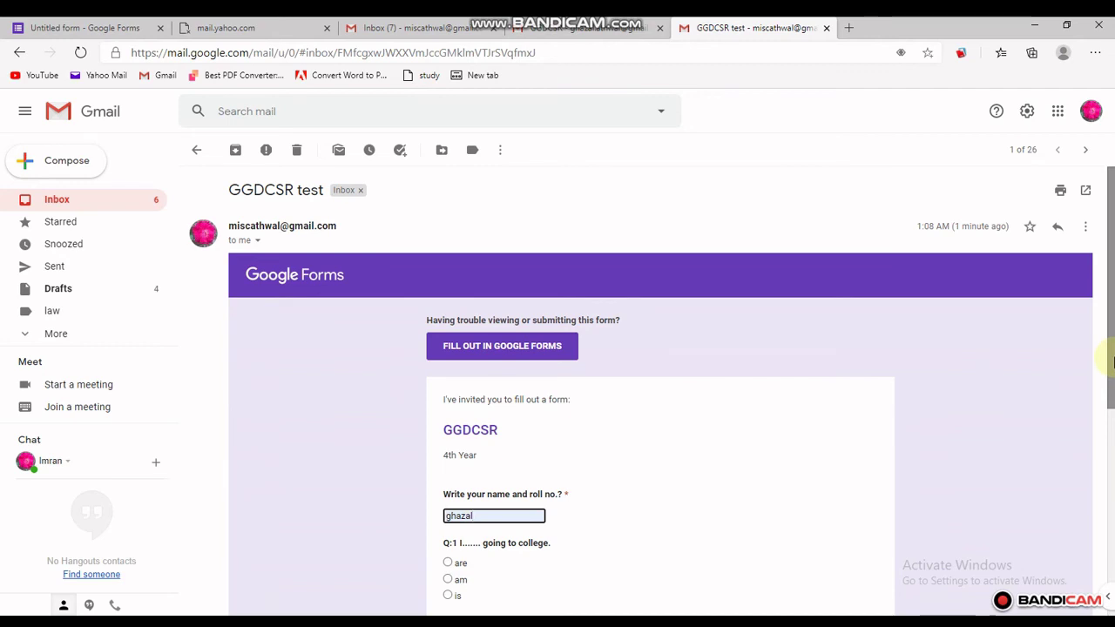
Answer "am" to the college question and "at" to the English question, and submit the response to the external page
drag(1111, 361, 1106, 466)
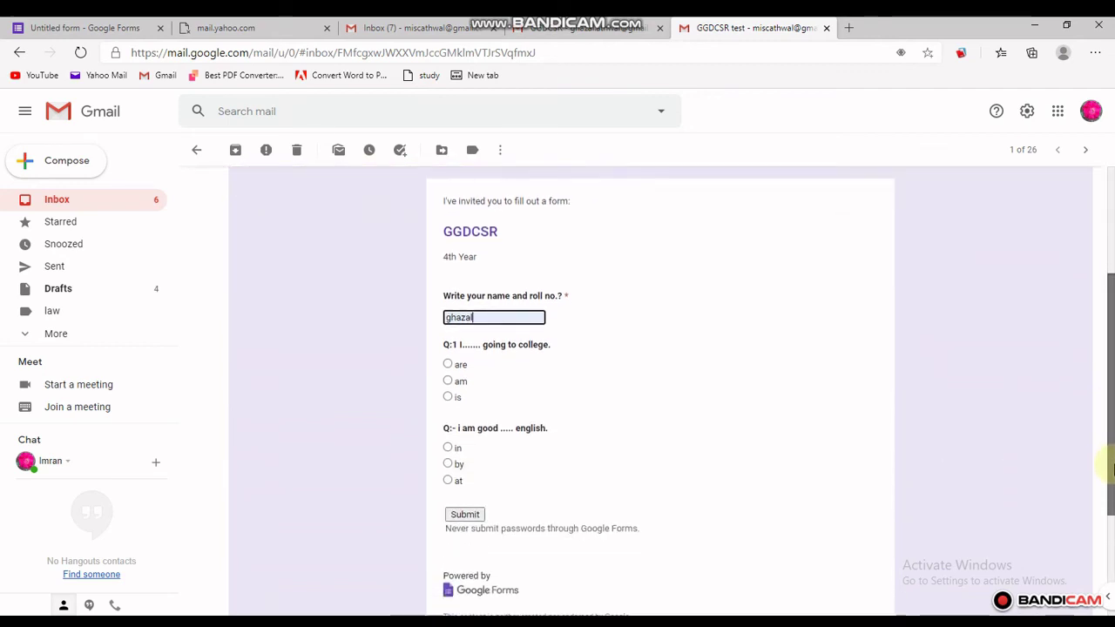
click(448, 360)
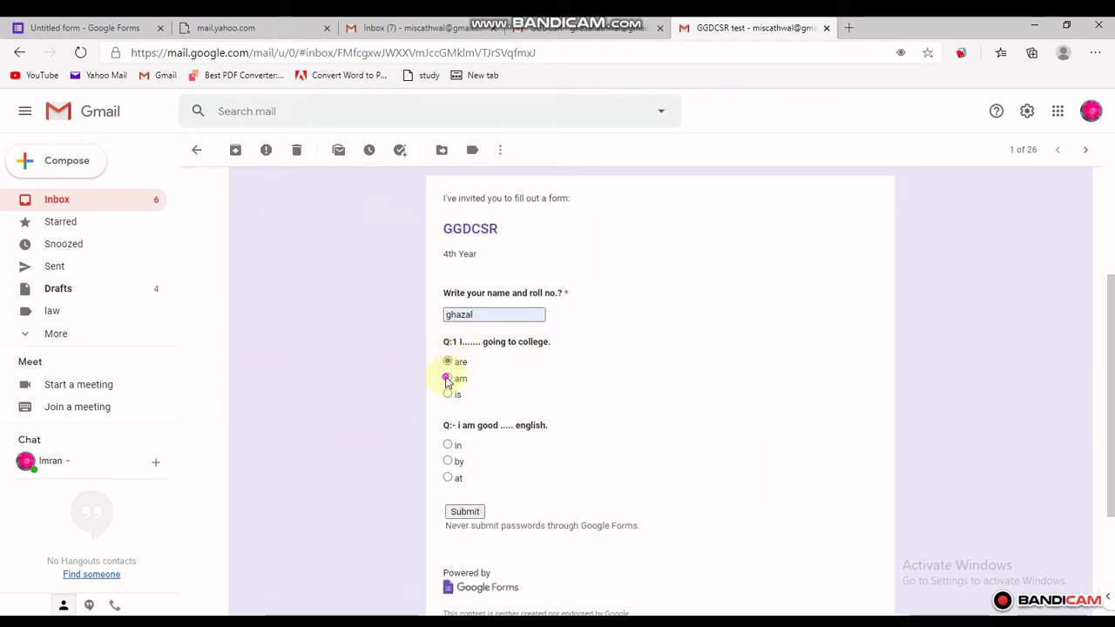
click(447, 378)
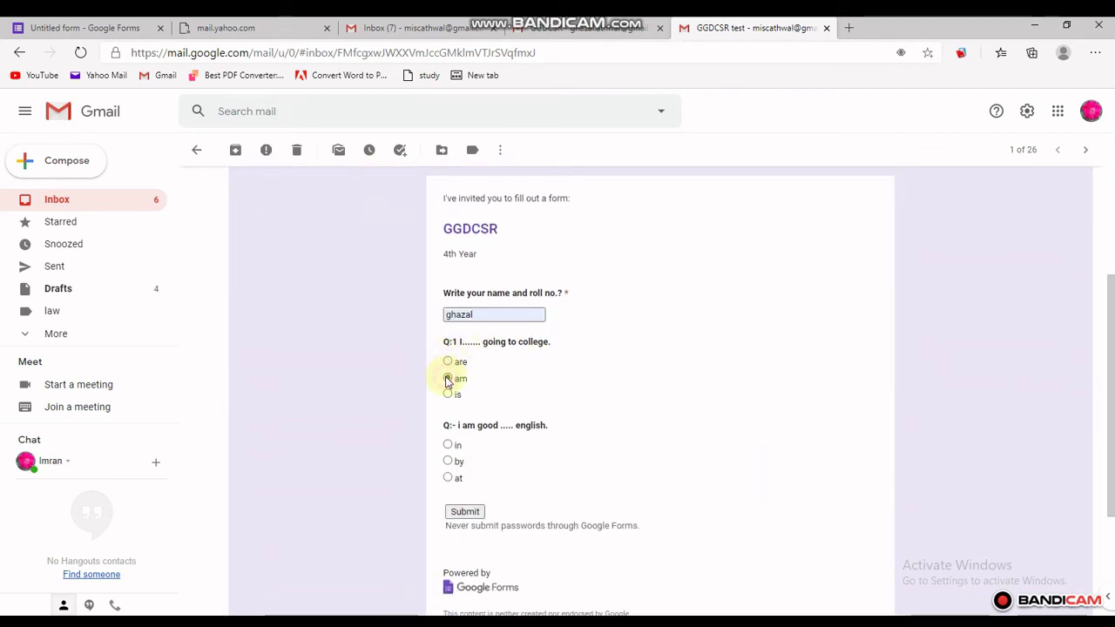
click(465, 512)
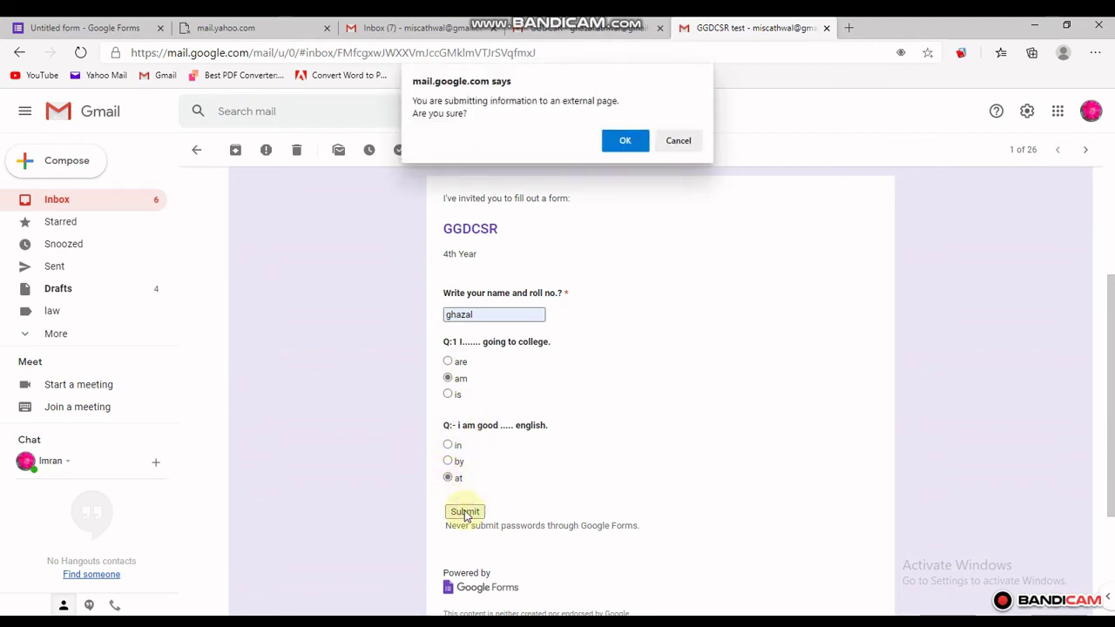
click(624, 141)
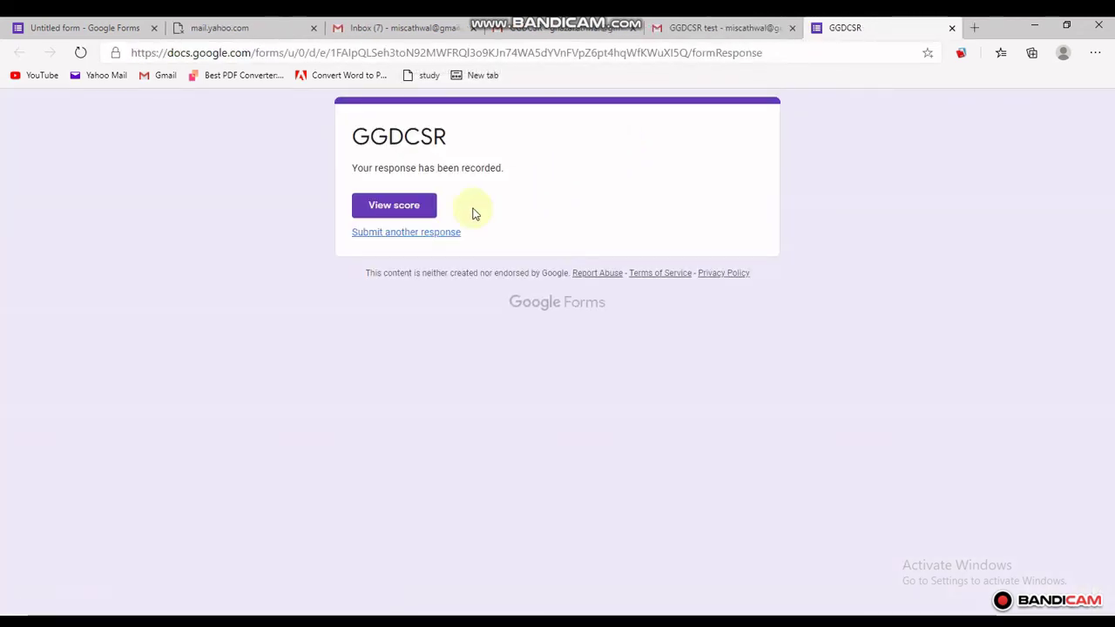
View the score of the submitted response and look through the marked answers
click(401, 212)
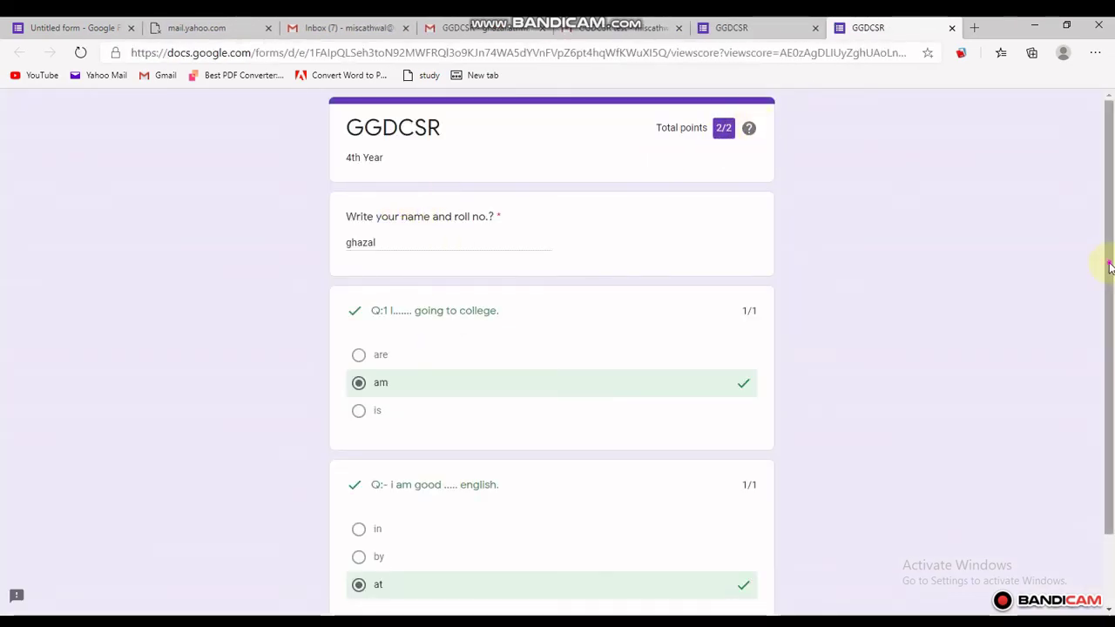
drag(1110, 271, 1111, 349)
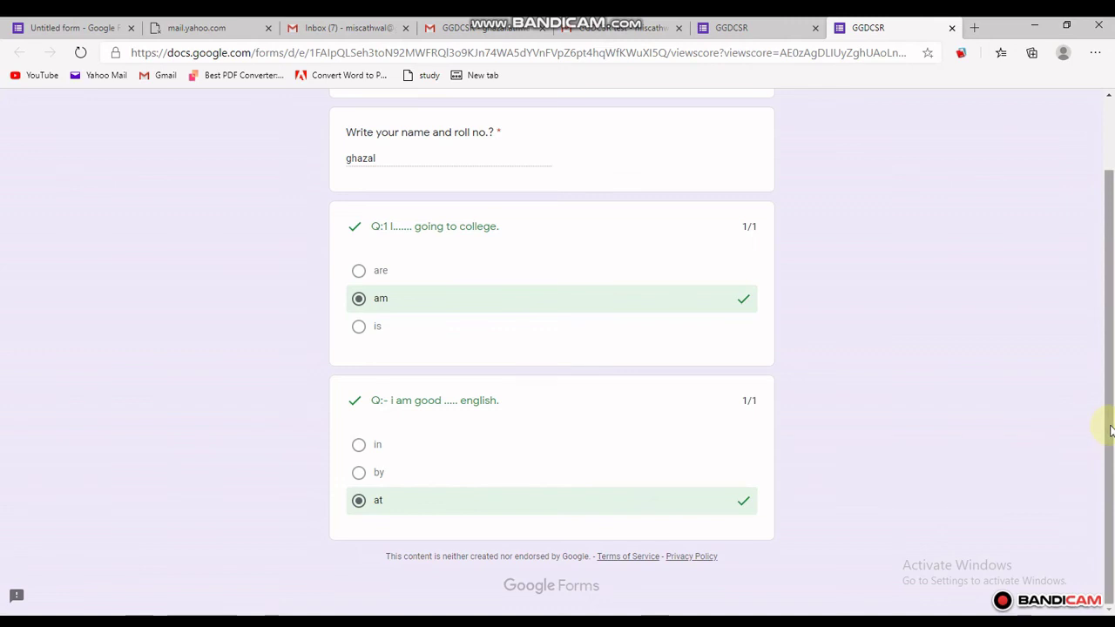
drag(1104, 424, 1100, 226)
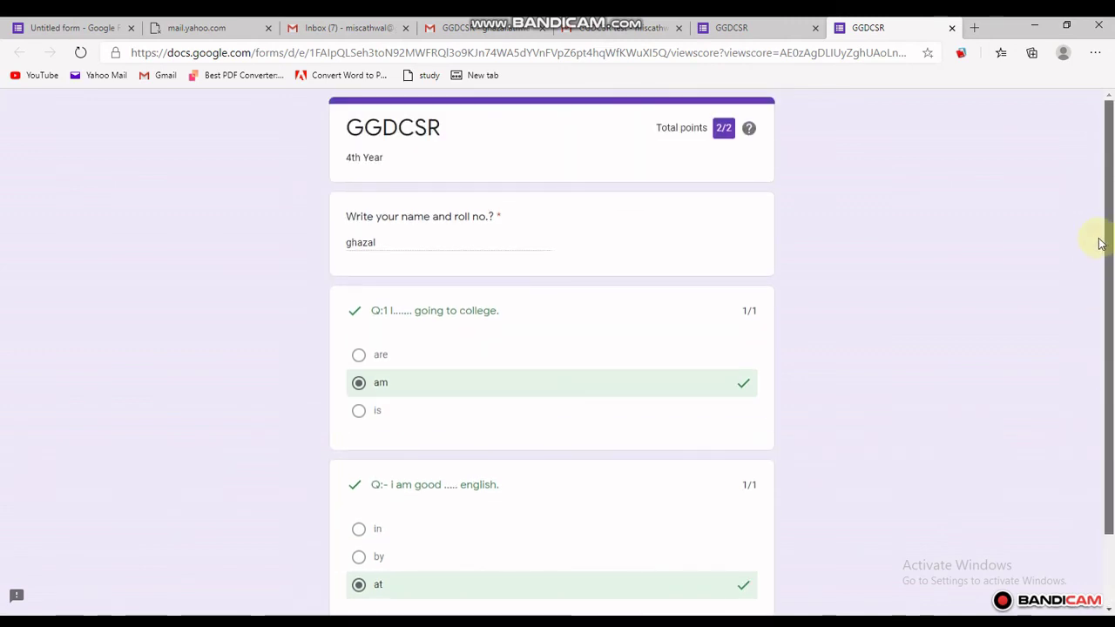
Return to the form editor in Google Forms and review the responses as a summary, by question and individually
key(ctrl+1)
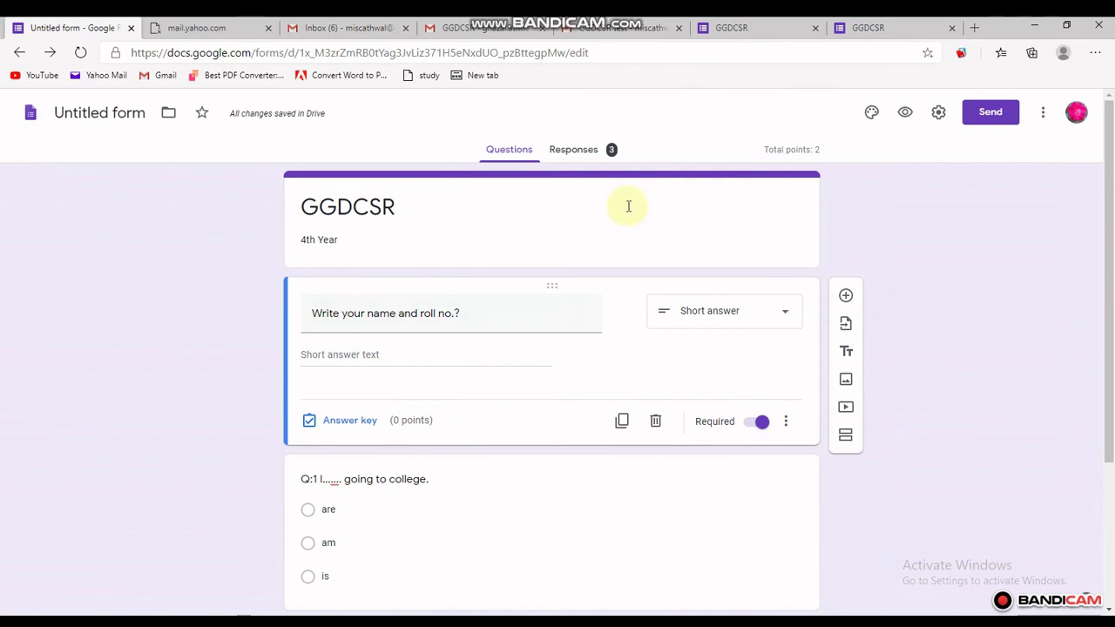
click(574, 158)
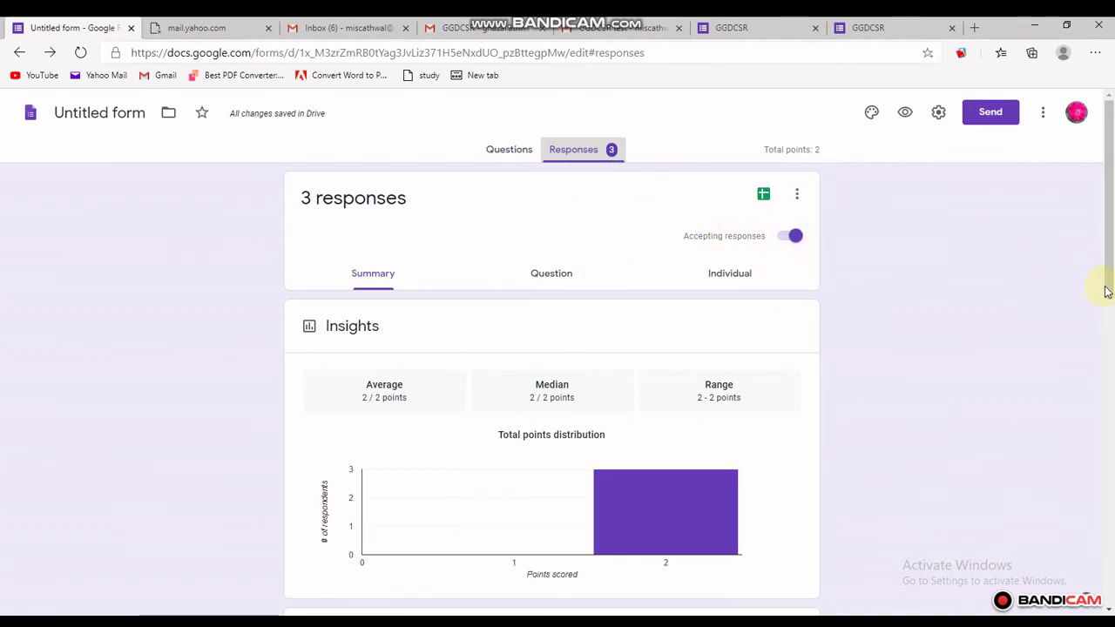
click(549, 279)
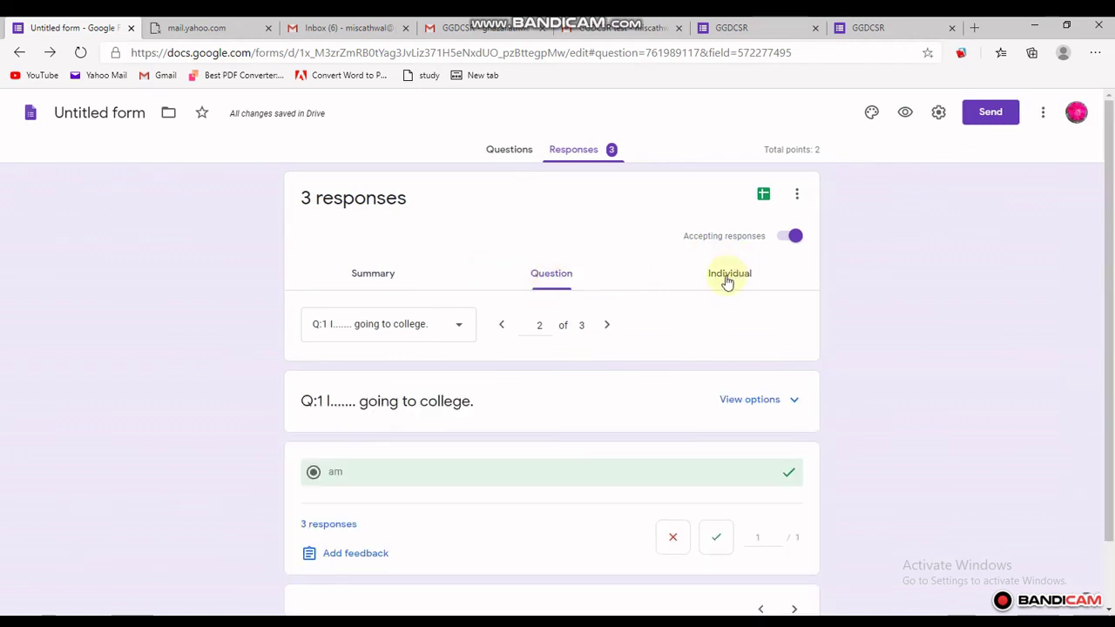
click(728, 277)
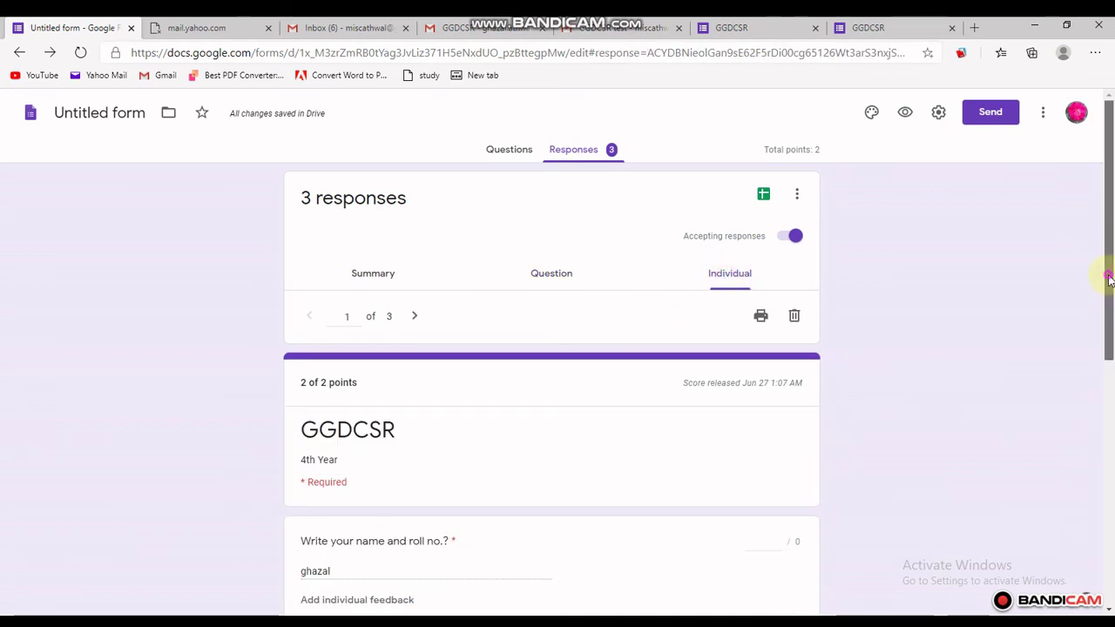
drag(1109, 279, 1107, 232)
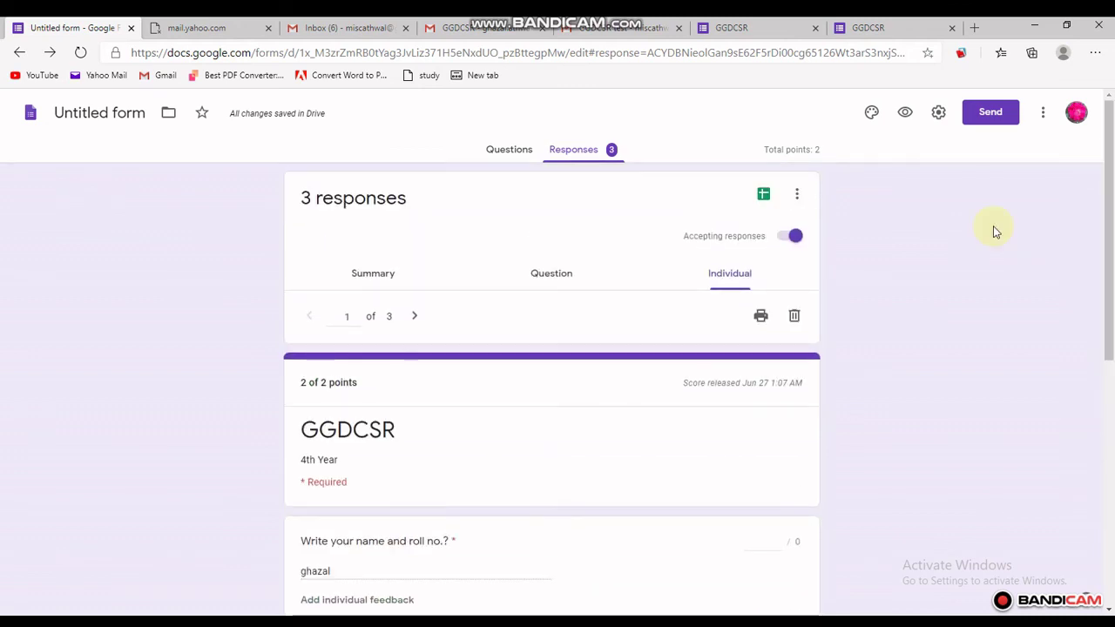